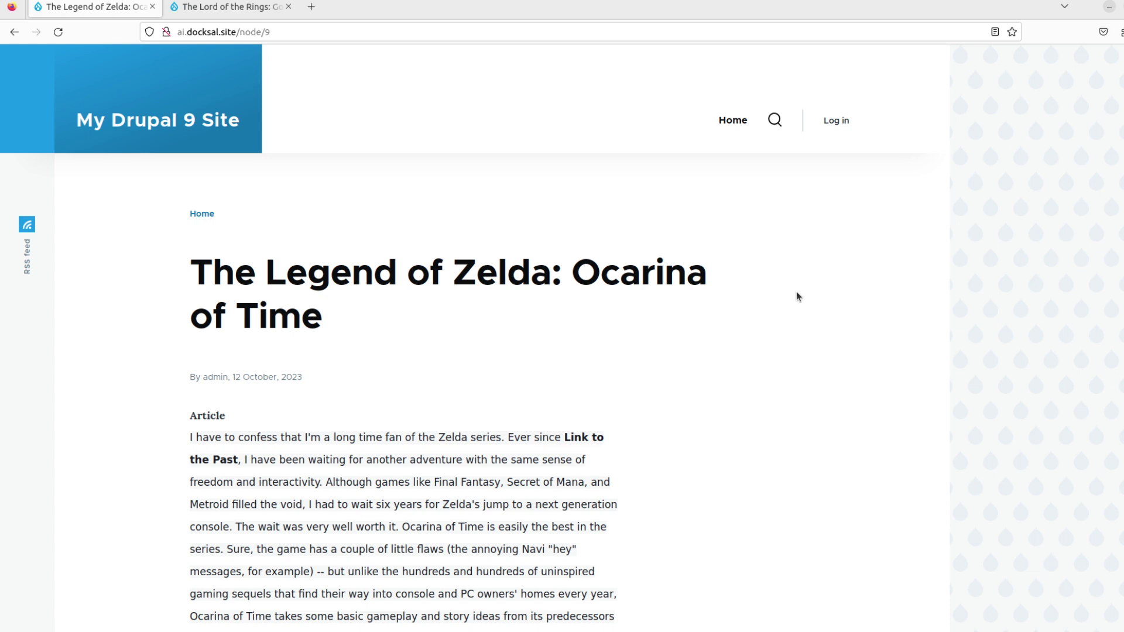
# - Switch to the browser tab with The Lord of the Rings: Gollum review
pyautogui.scroll(-2, 720, 376)
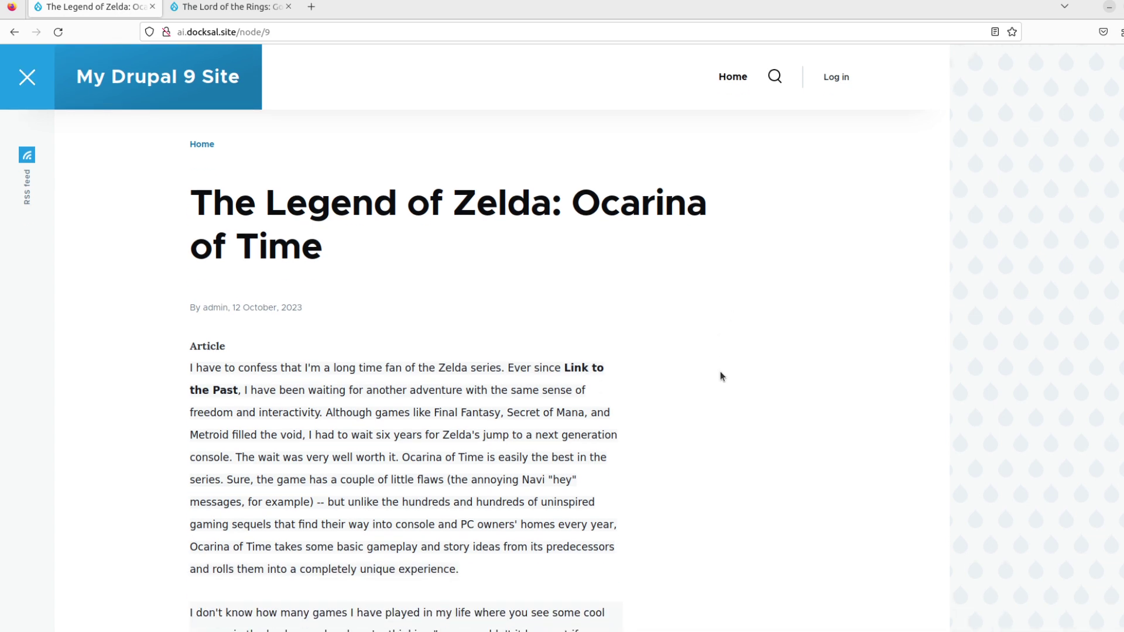
pyautogui.scroll(-10, 720, 375)
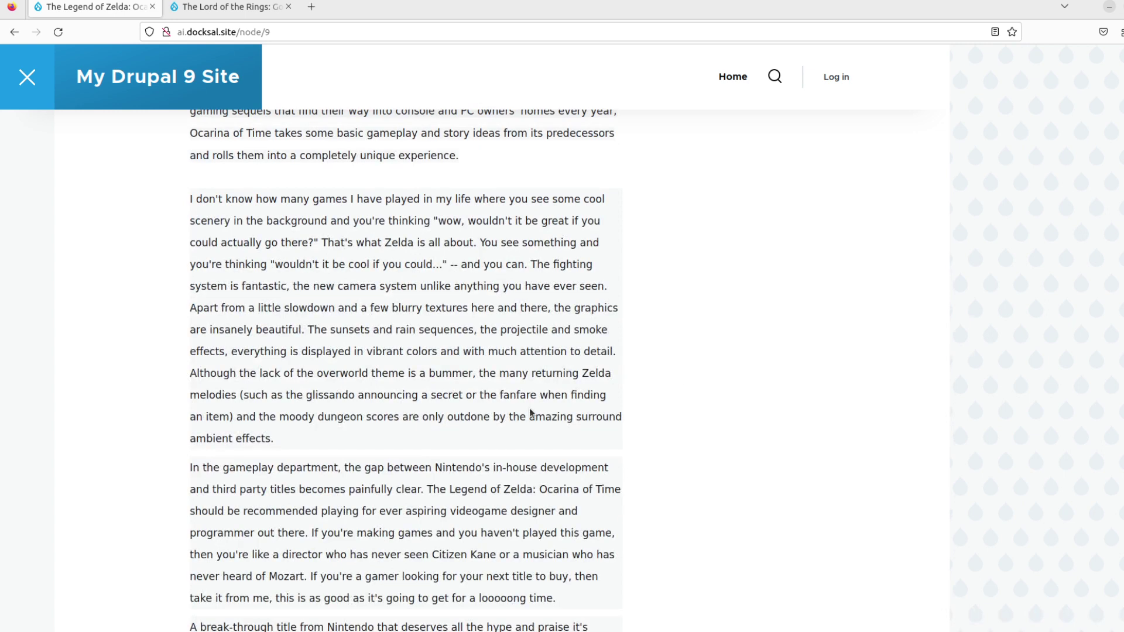
pyautogui.scroll(4, 720, 376)
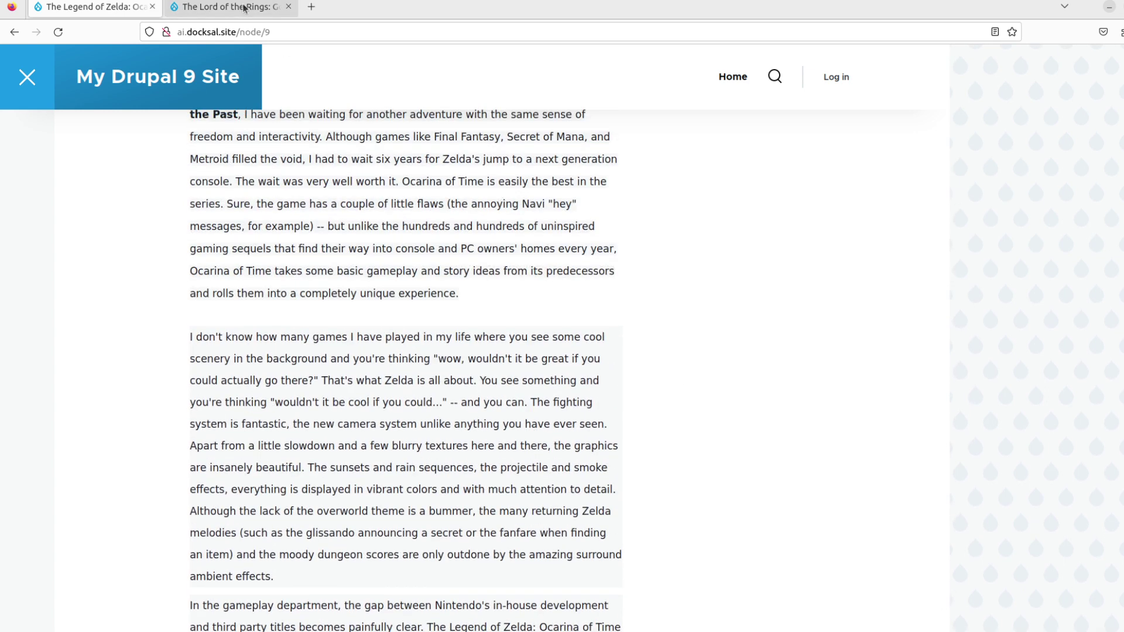
pyautogui.click(245, 7)
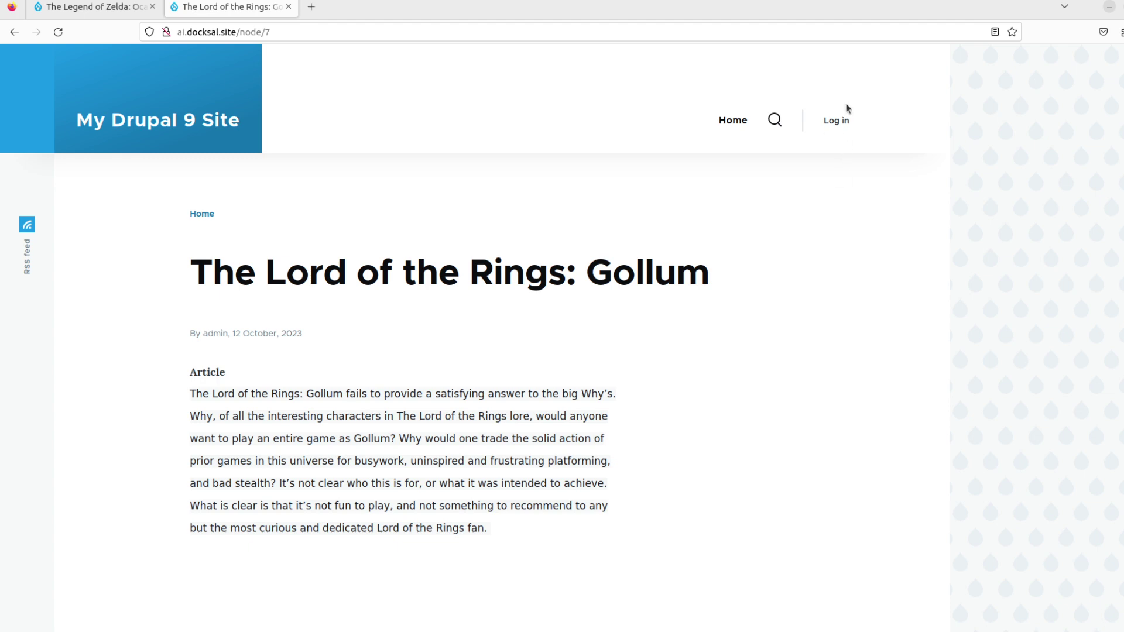
# - Log in to the site with the administrator username and password
pyautogui.click(843, 123)
pyautogui.write('admin')
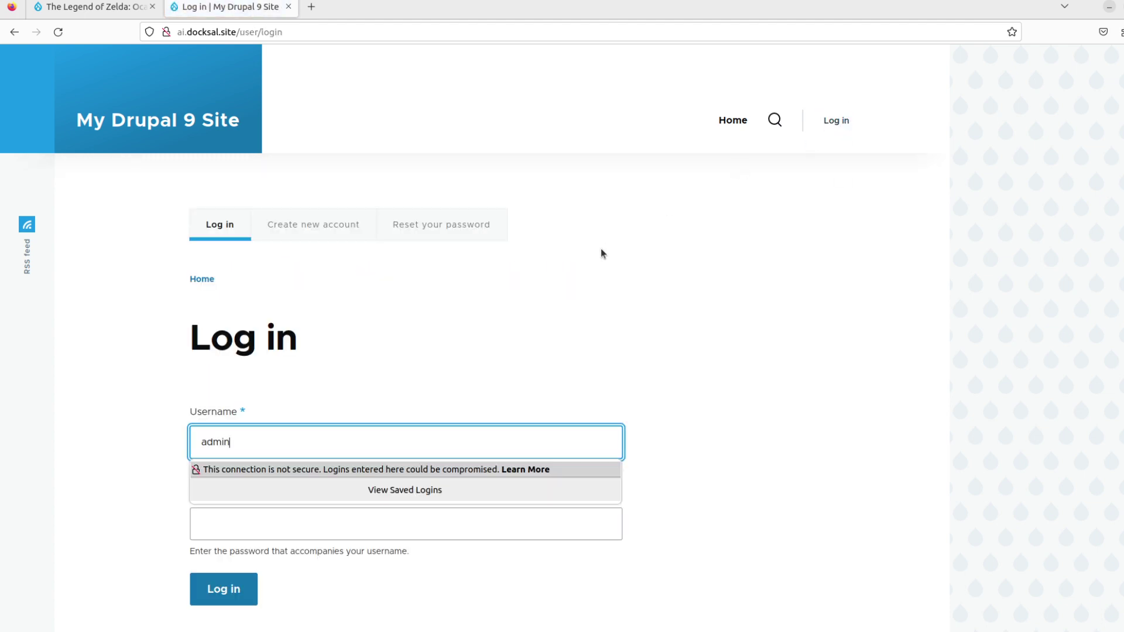
pyautogui.press('Tab')
pyautogui.write('admin')
pyautogui.press('Return')
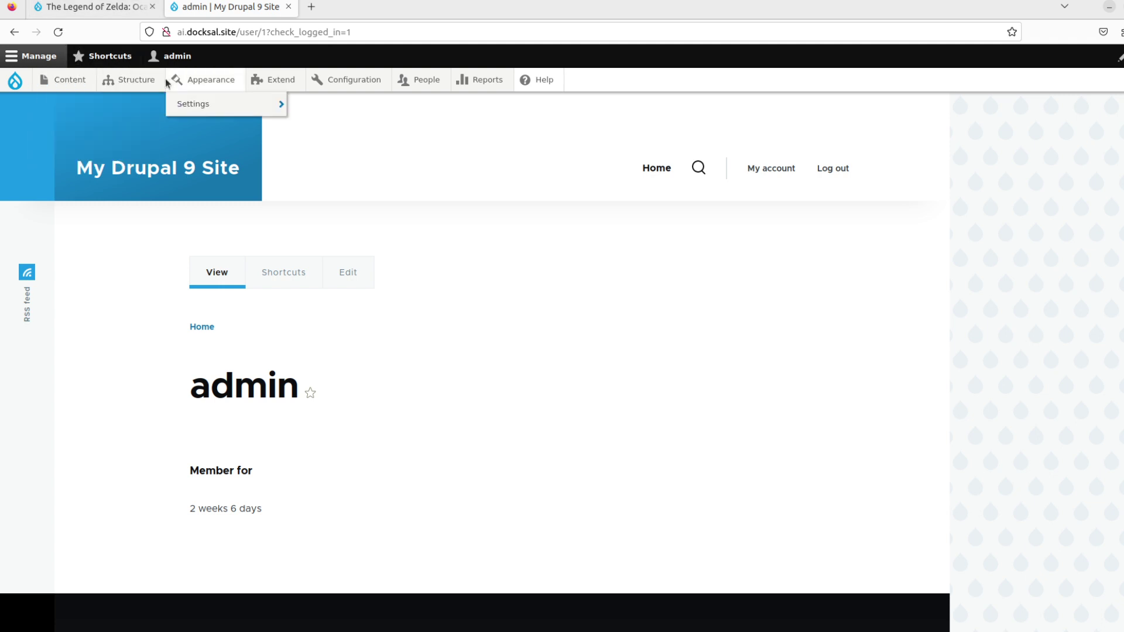
# - Open Manage fields for the Article content type via Structure > Content types
pyautogui.moveTo(134, 80)
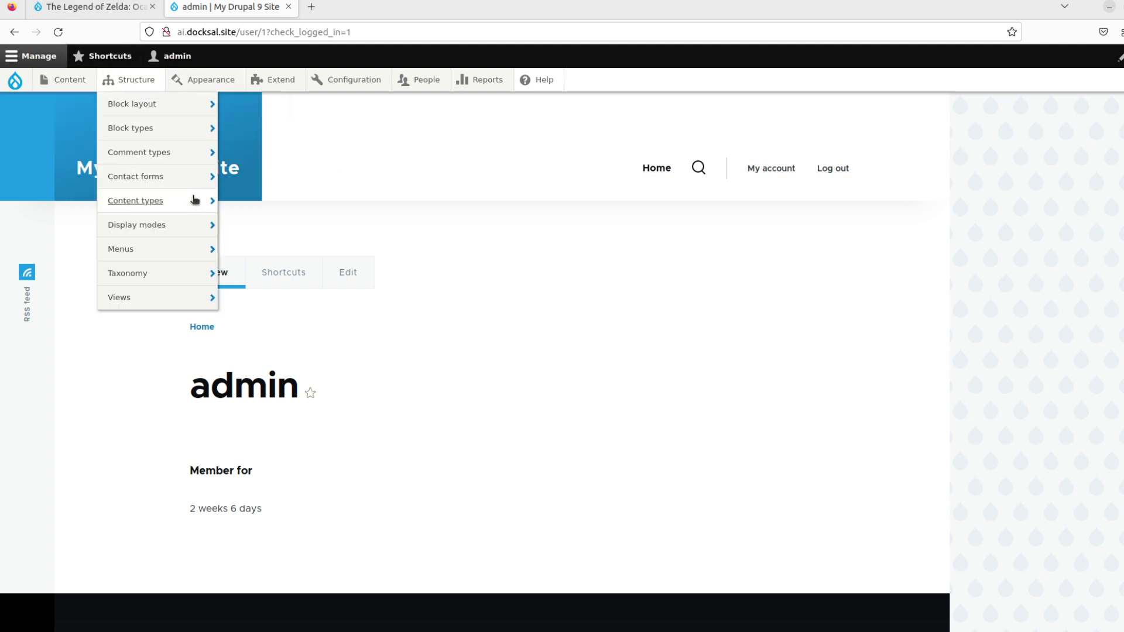
pyautogui.moveTo(196, 200)
pyautogui.moveTo(253, 220)
pyautogui.click(361, 224)
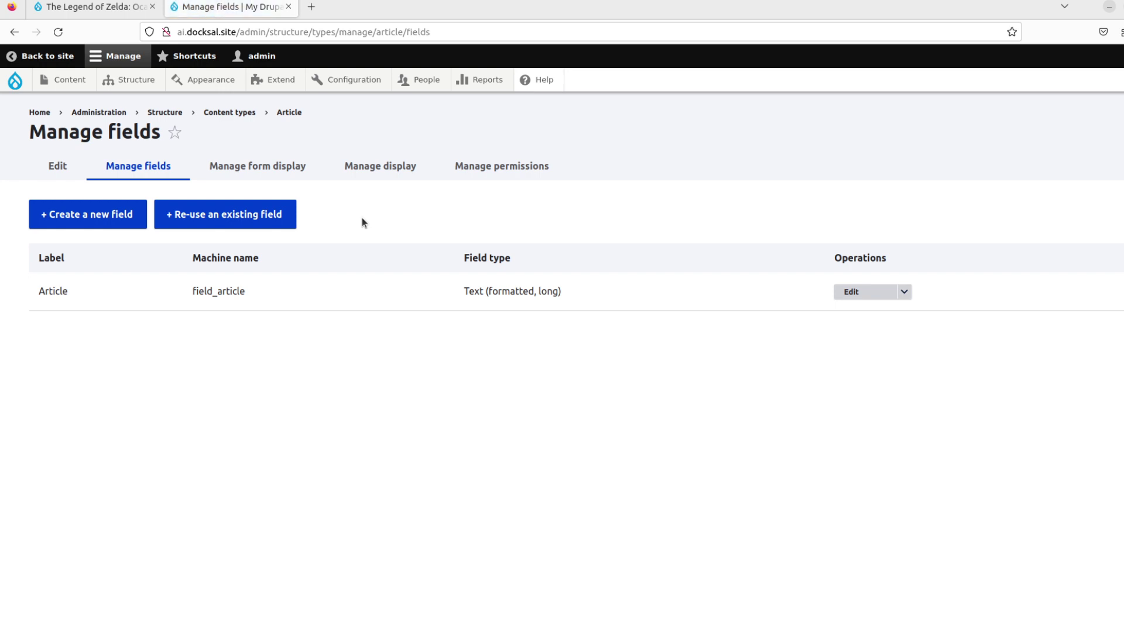
# - Start a new Article field of type List (integer)
pyautogui.click(100, 221)
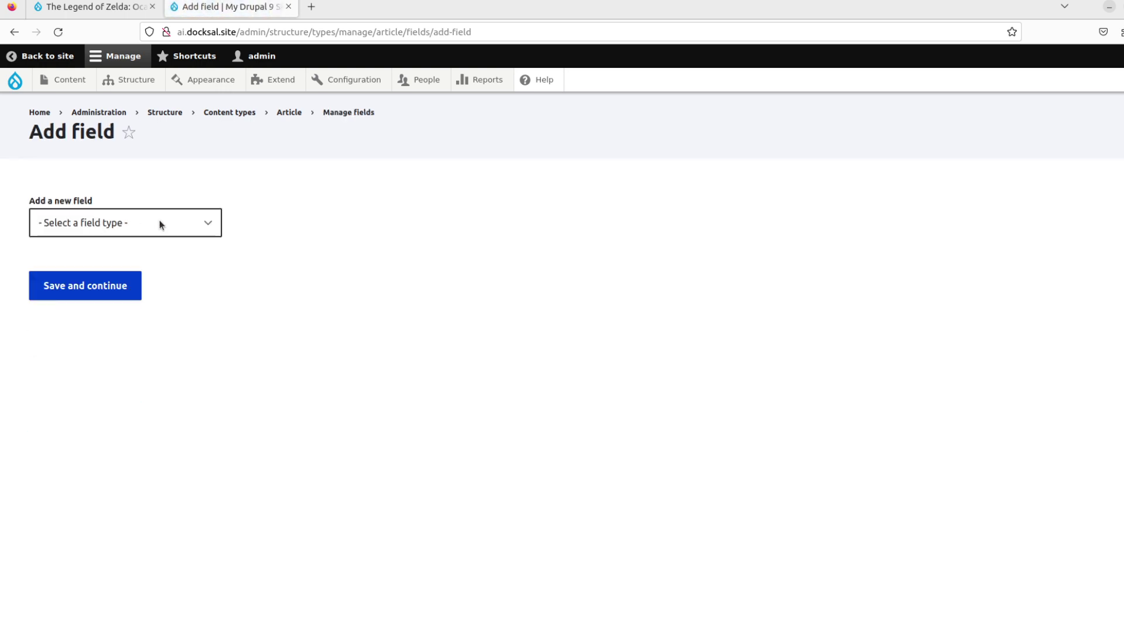
pyautogui.click(163, 223)
pyautogui.scroll(-2, 148, 342)
pyautogui.scroll(-1, 149, 345)
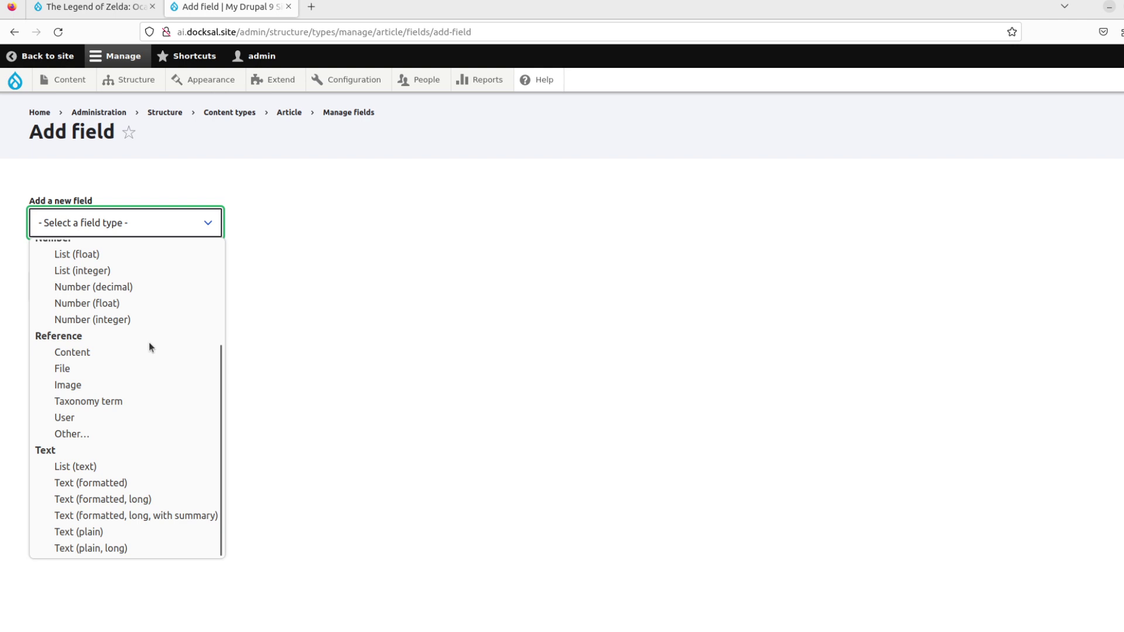
pyautogui.scroll(4, 149, 346)
pyautogui.click(121, 410)
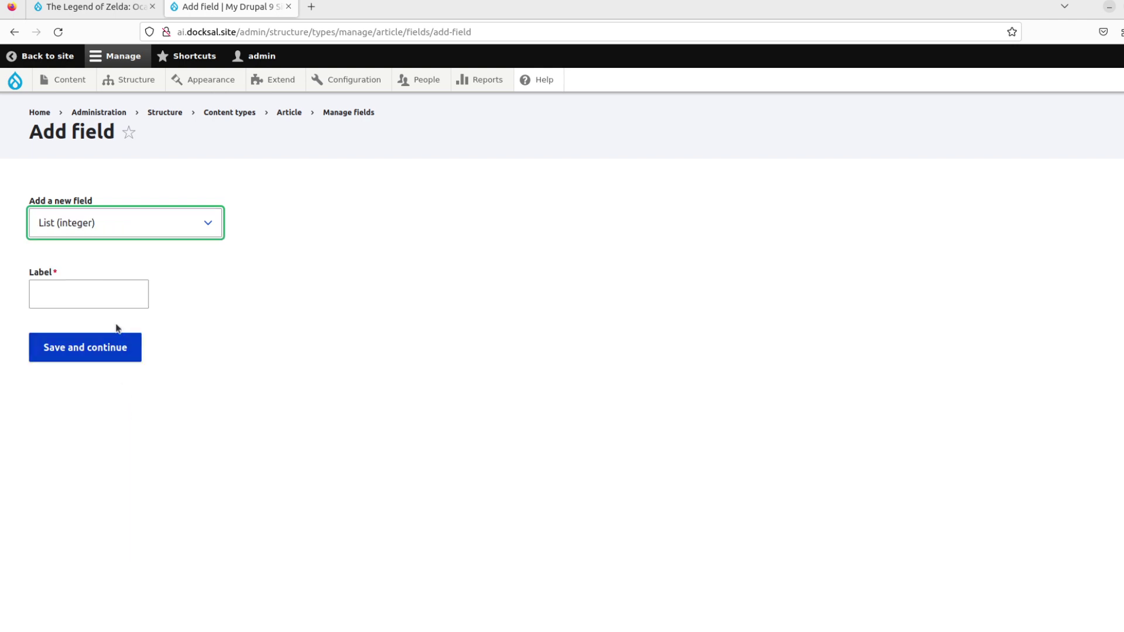
# - Label the field 'Rating', save it, and enter the first allowed value 1|The Worst
pyautogui.click(113, 304)
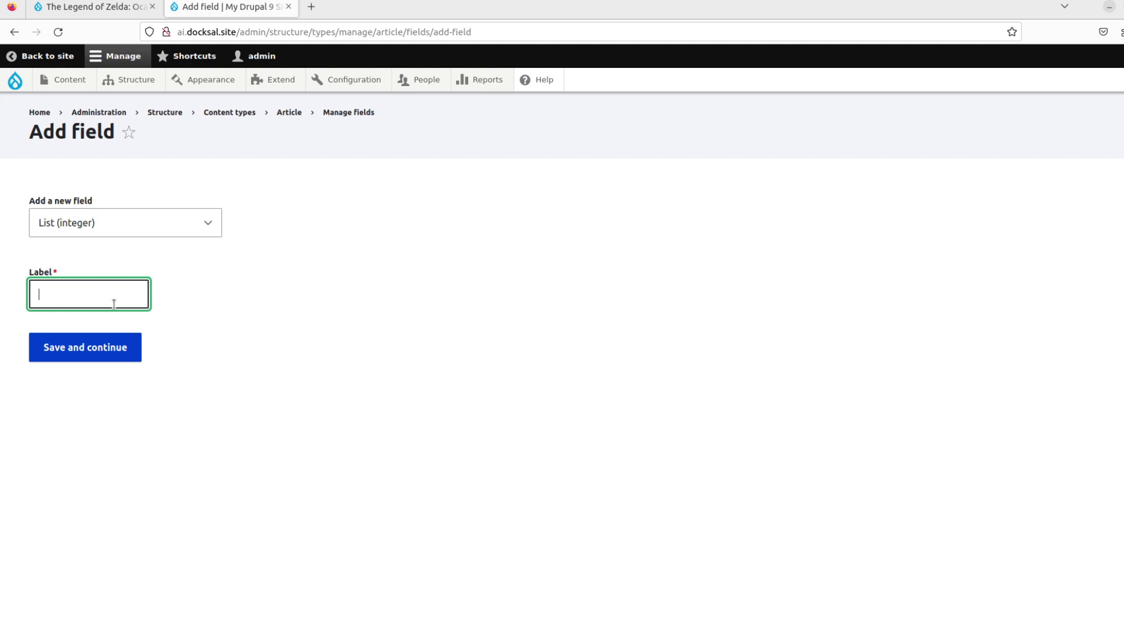
pyautogui.write('Rating')
pyautogui.click(103, 351)
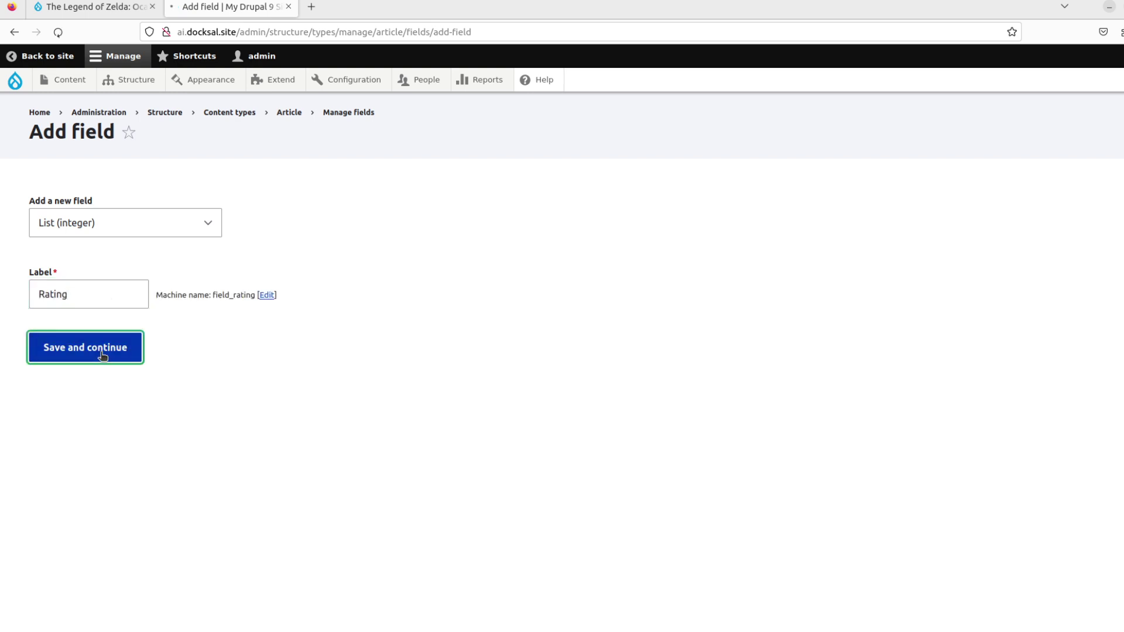
pyautogui.click(179, 388)
pyautogui.write('1|')
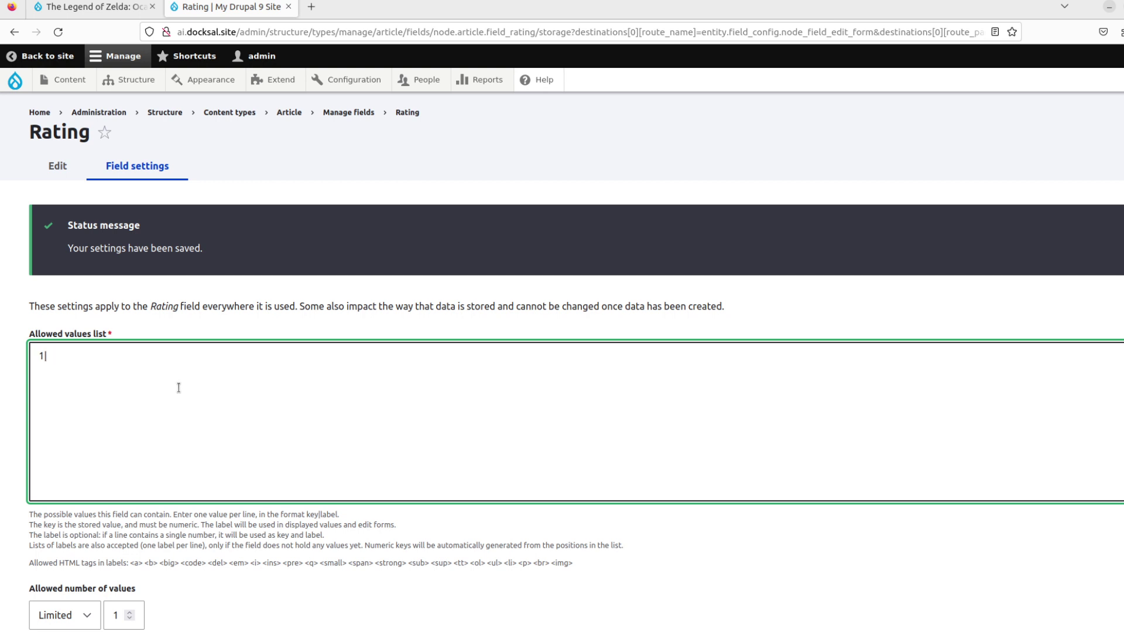
pyautogui.write('The Worst')
# - Add allowed values 2|Bad, 3|Neutral, 4|Good and 5|Great on separate lines
pyautogui.press('Return')
pyautogui.write('2|Bad')
pyautogui.press('Return')
pyautogui.write('3|Neutral')
pyautogui.press('Return')
pyautogui.write('4|Good')
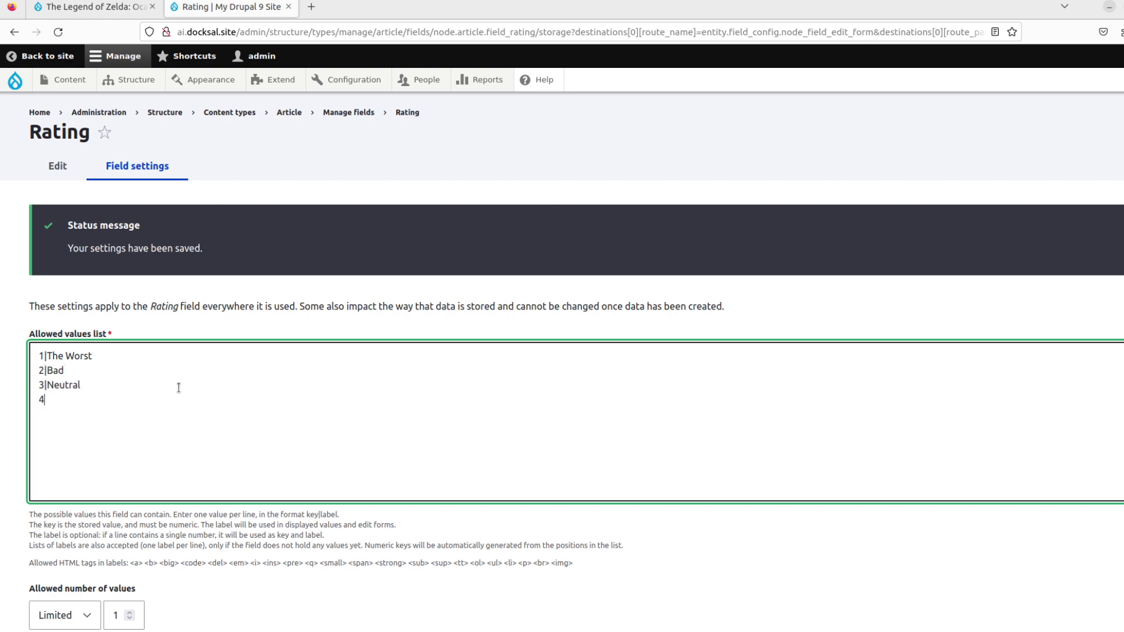
pyautogui.press('Return')
pyautogui.write('5')
pyautogui.press('BackSpace')
pyautogui.write('5>')
pyautogui.press('BackSpace')
pyautogui.write('|Great')
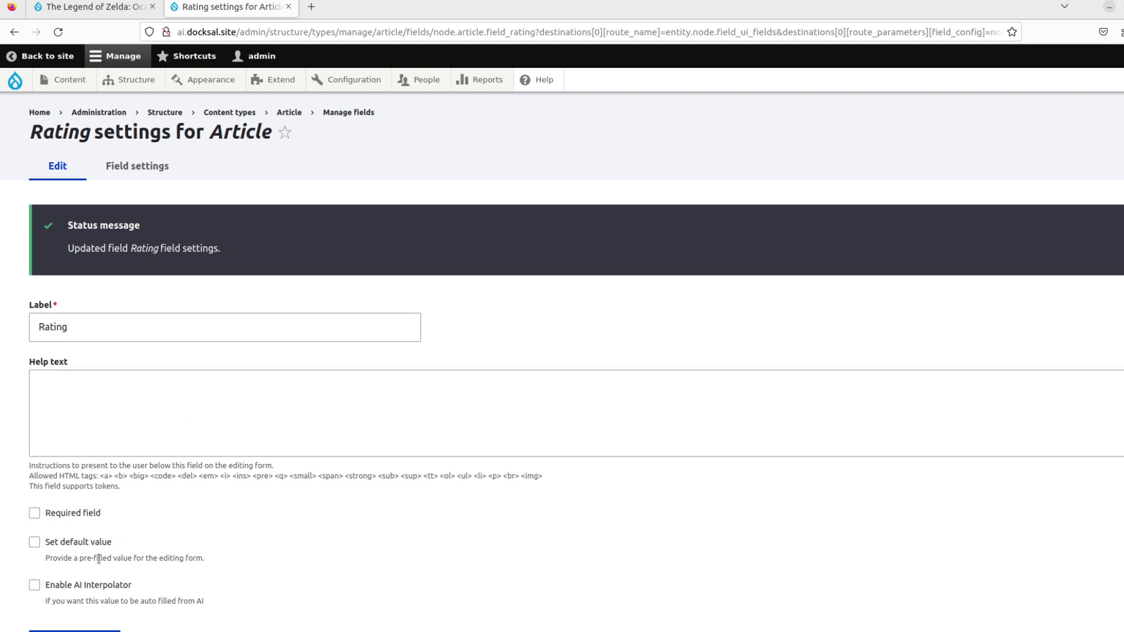
# - Enable AI Interpolator with the OpenAI List Integer rule and Article as the base field
pyautogui.click(105, 584)
pyautogui.scroll(-3, 222, 527)
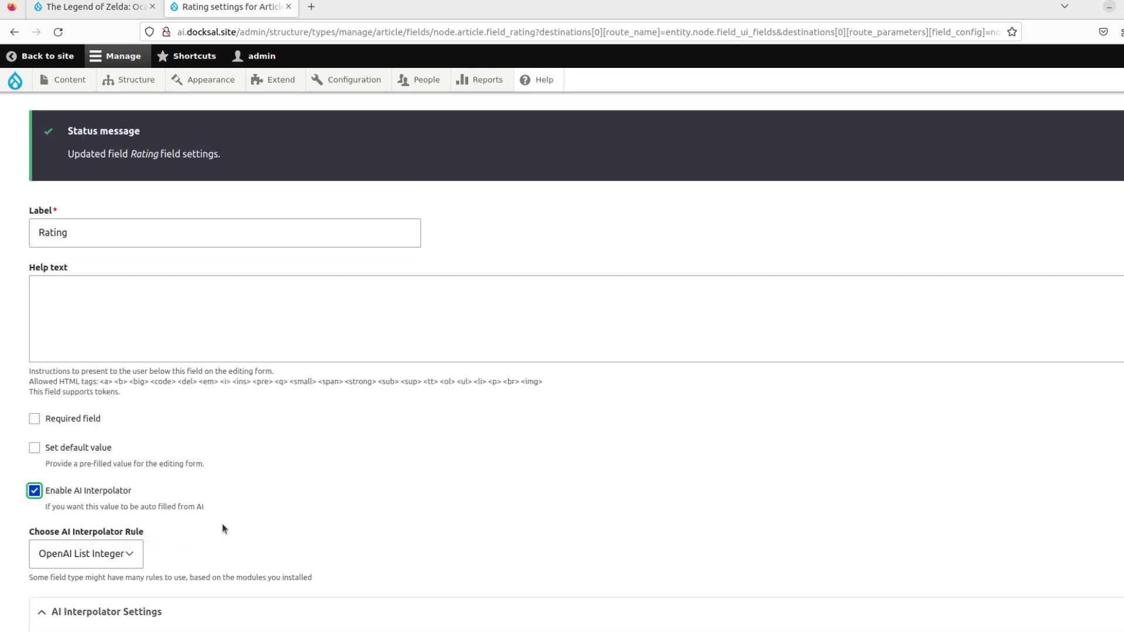
pyautogui.scroll(3, 223, 523)
pyautogui.scroll(-4, 223, 523)
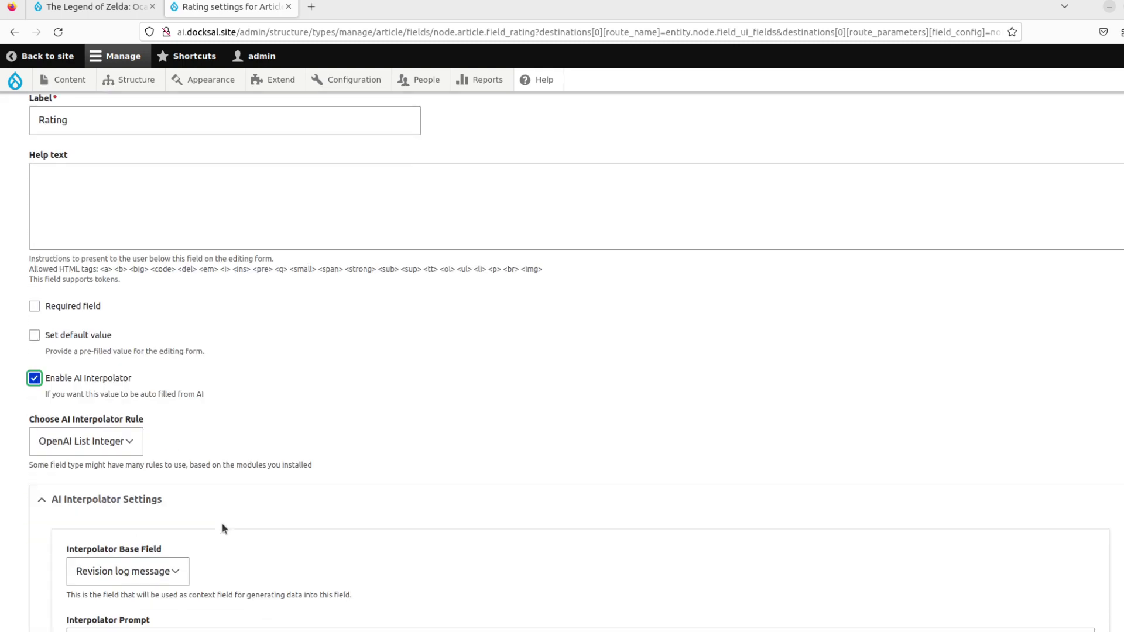
pyautogui.click(122, 442)
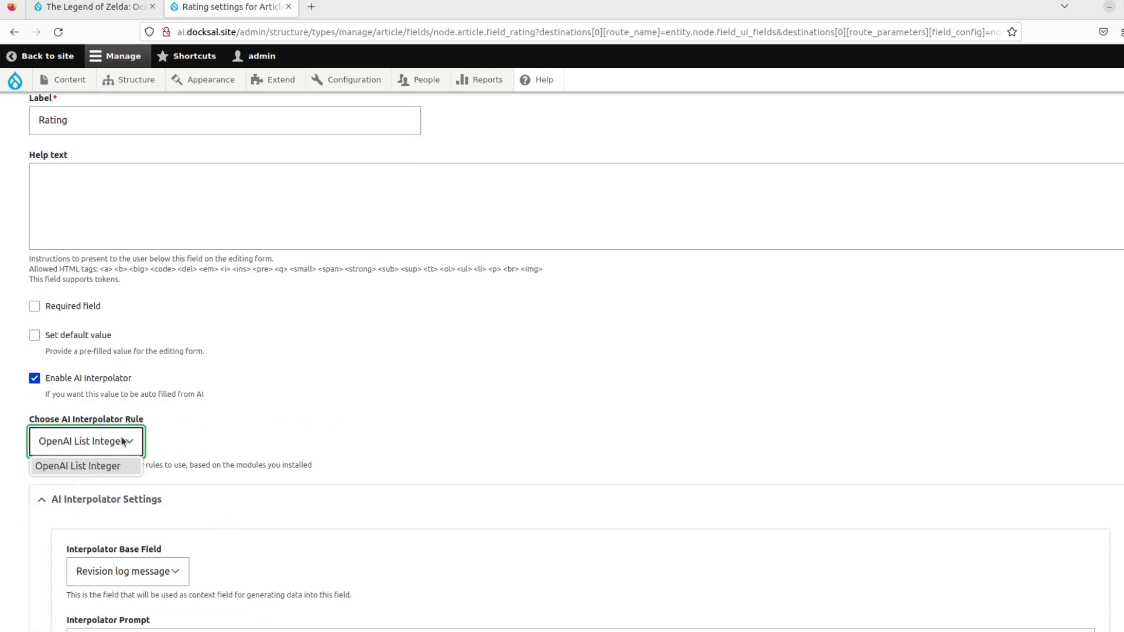
pyautogui.click(122, 441)
pyautogui.scroll(-3, 226, 427)
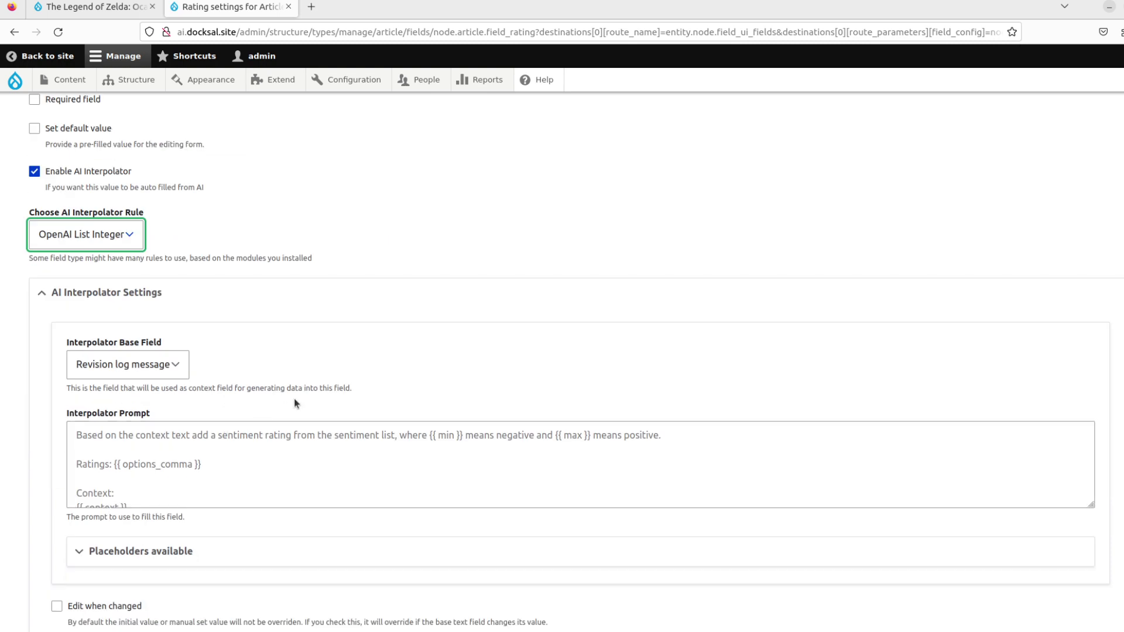
pyautogui.click(174, 366)
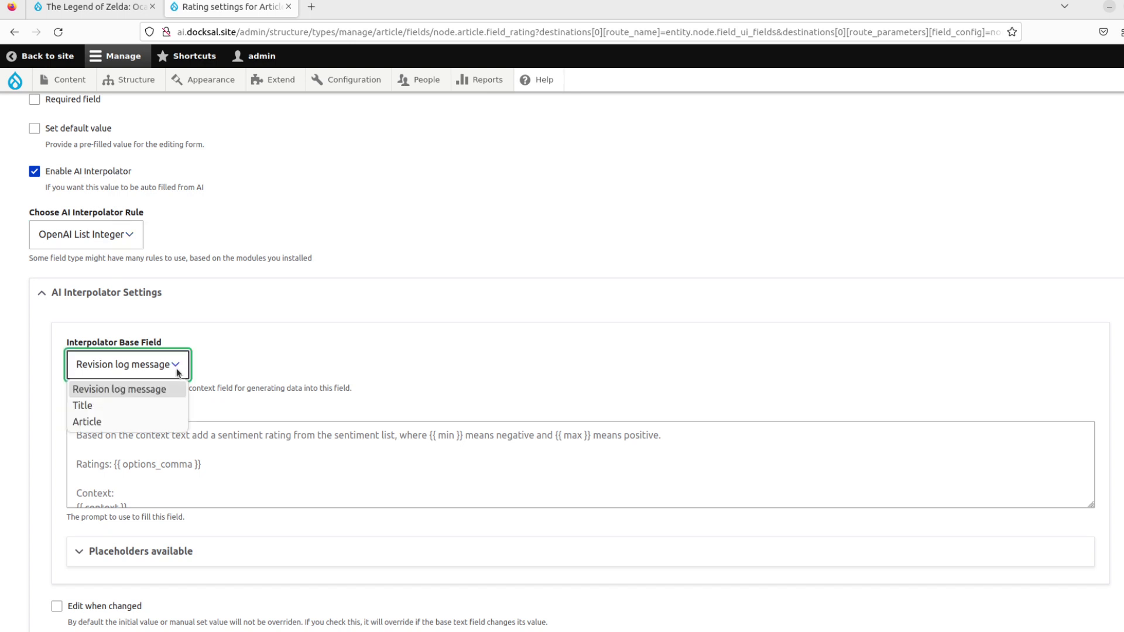
pyautogui.click(138, 423)
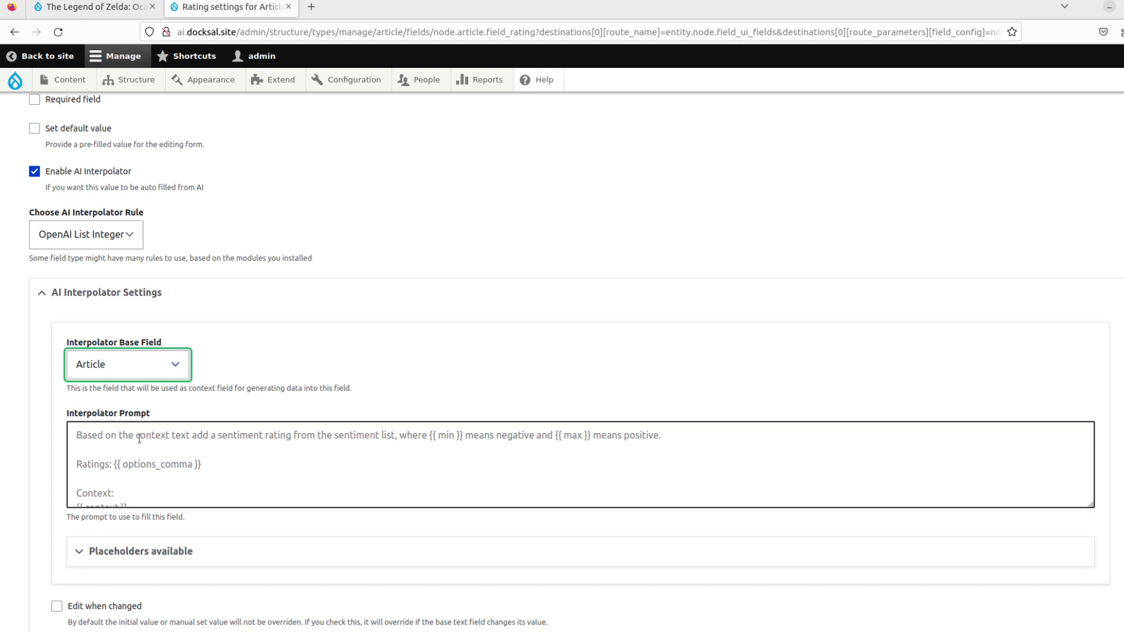
# - Inspect the prompt box in DevTools and copy its sentiment-rating placeholder text
pyautogui.rightClick(139, 438)
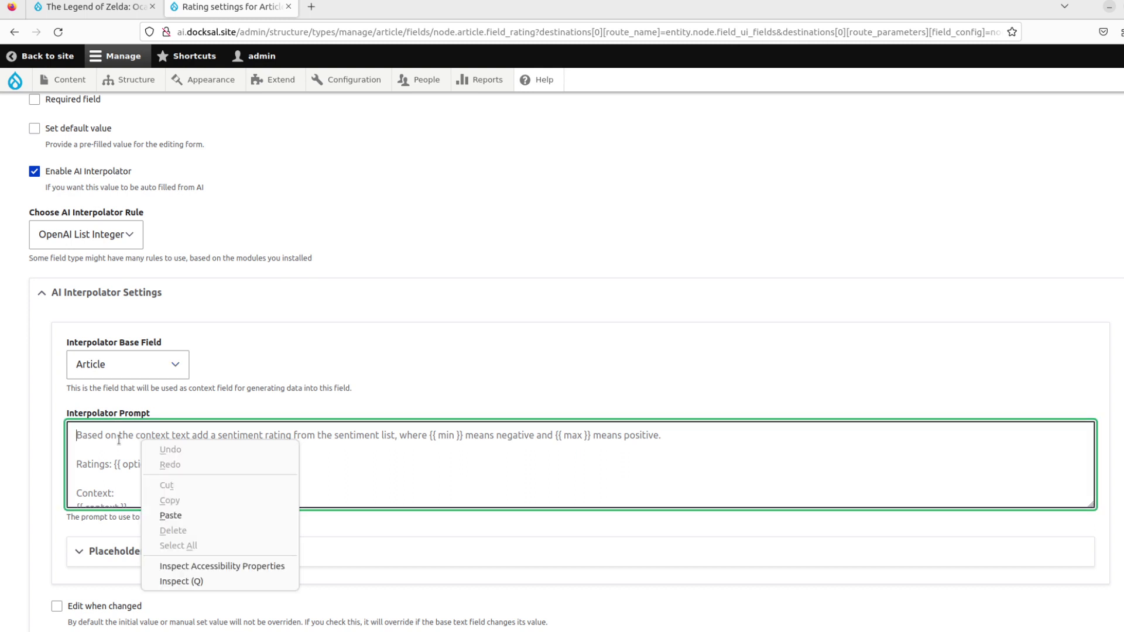
pyautogui.click(92, 454)
pyautogui.rightClick(102, 455)
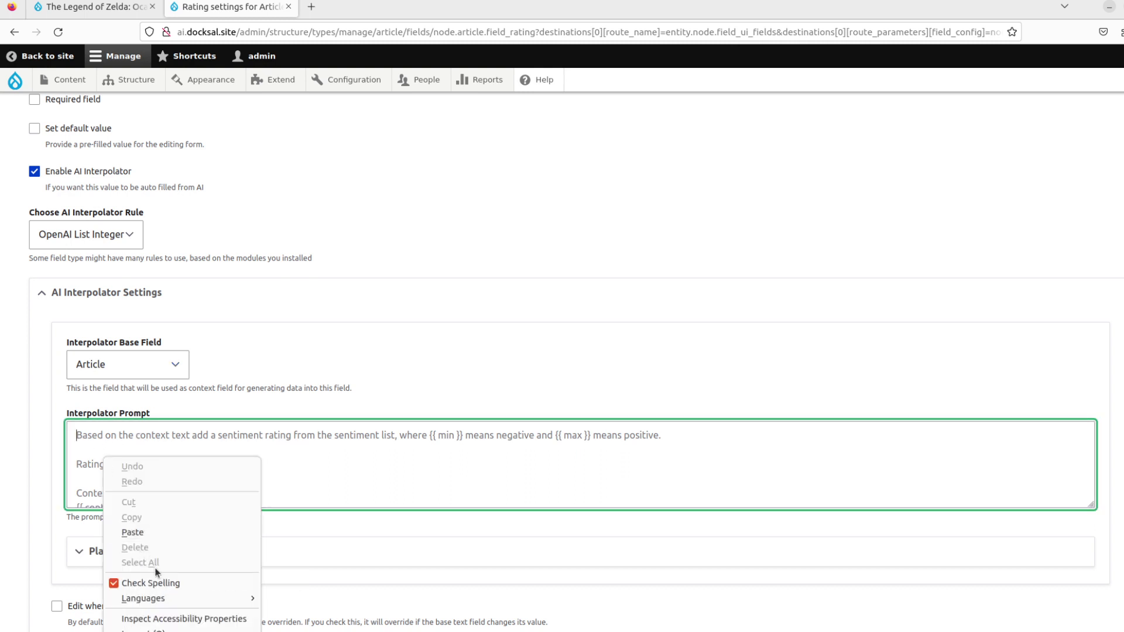
pyautogui.click(157, 629)
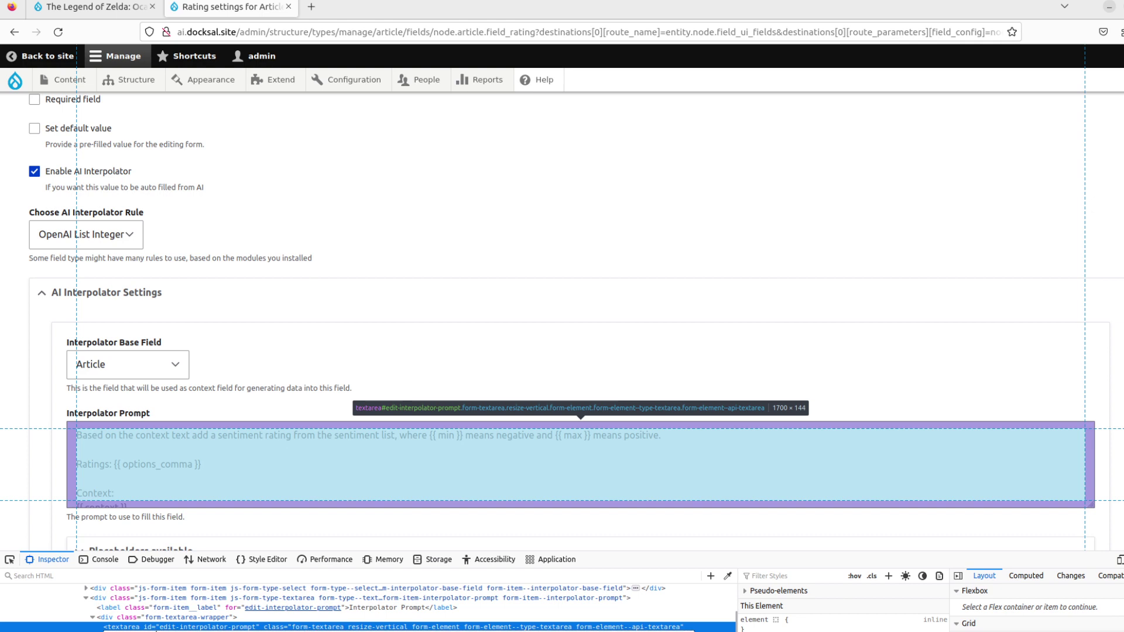
pyautogui.scroll(10, 157, 630)
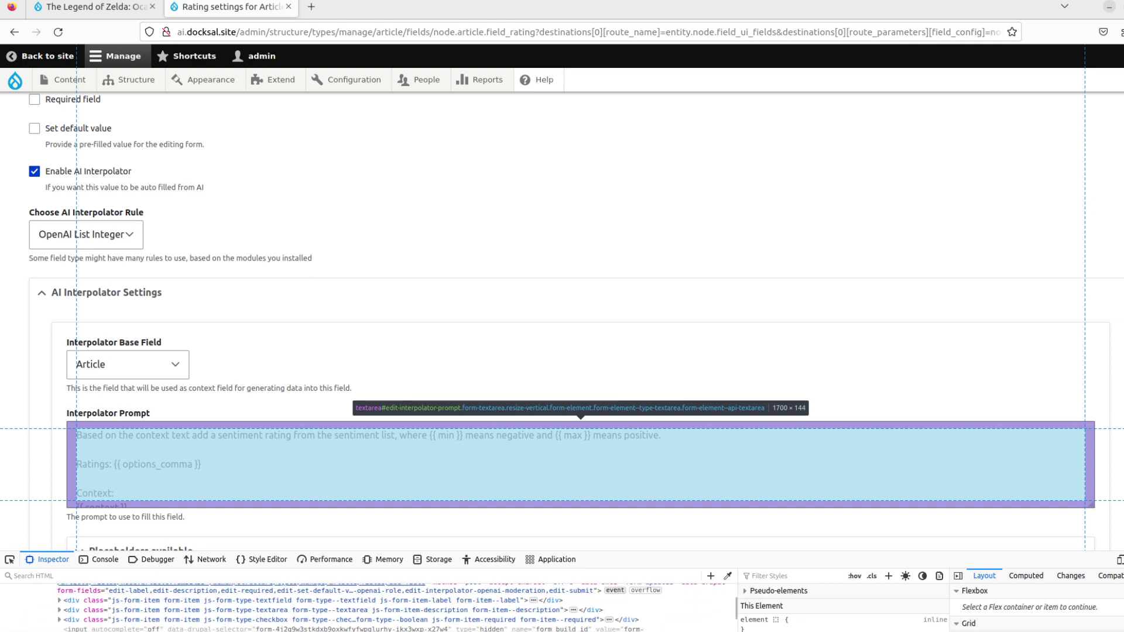
pyautogui.scroll(-10, 171, 603)
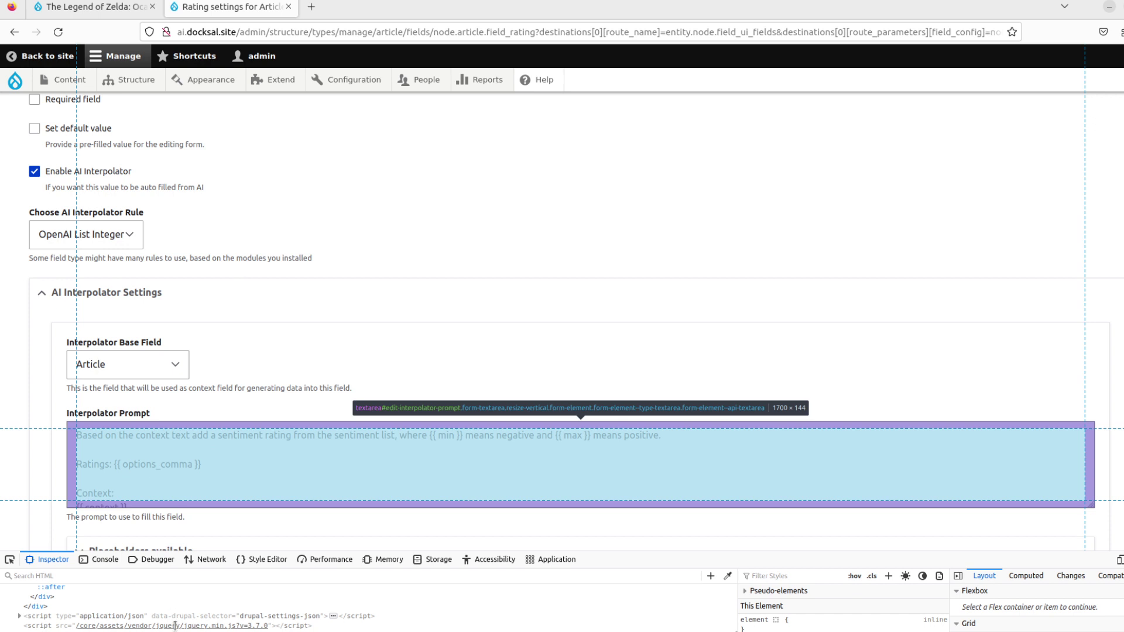
pyautogui.scroll(5, 175, 627)
pyautogui.scroll(1, 175, 627)
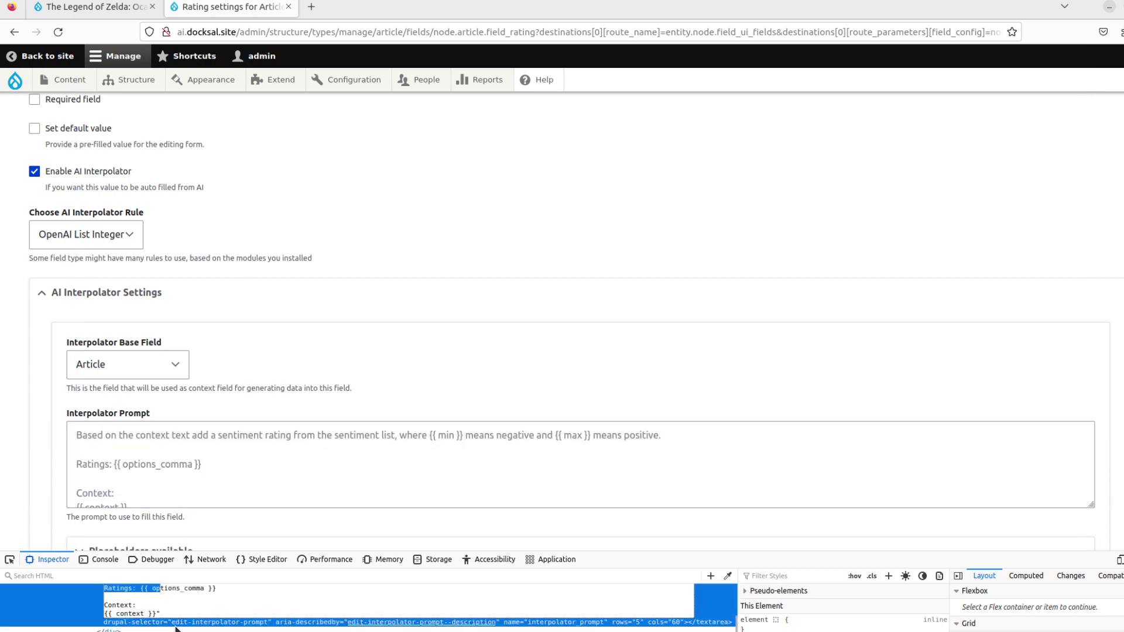
pyautogui.click(155, 615)
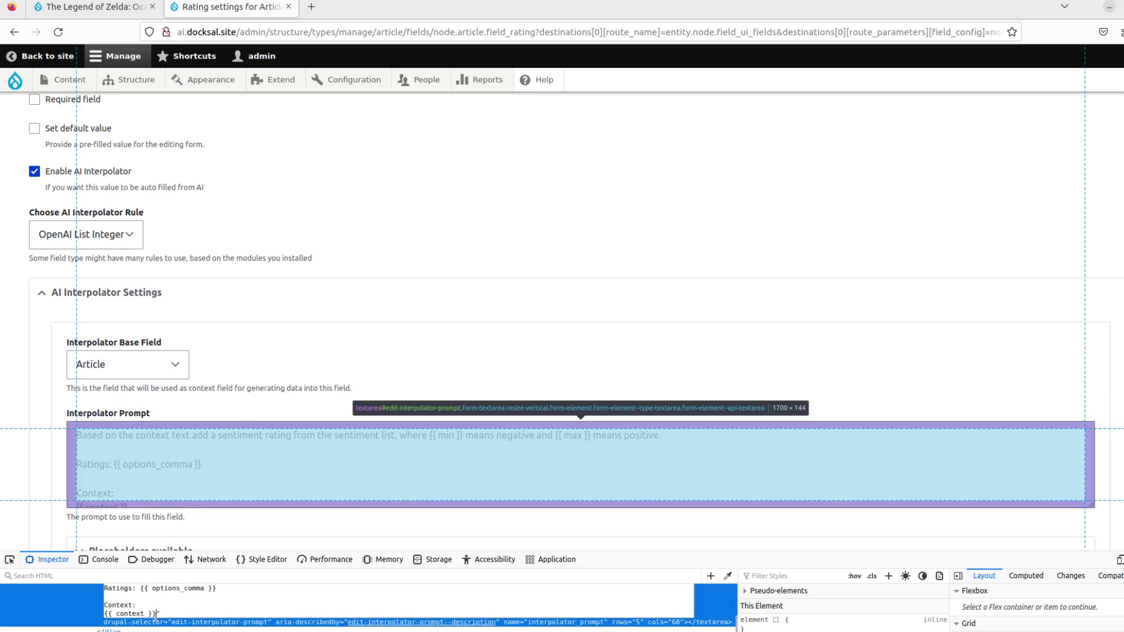
pyautogui.moveTo(155, 614)
pyautogui.mouseDown()
pyautogui.moveTo(134, 602)
pyautogui.moveTo(155, 617)
pyautogui.mouseUp()
pyautogui.hotkey('ctrl', 'c')
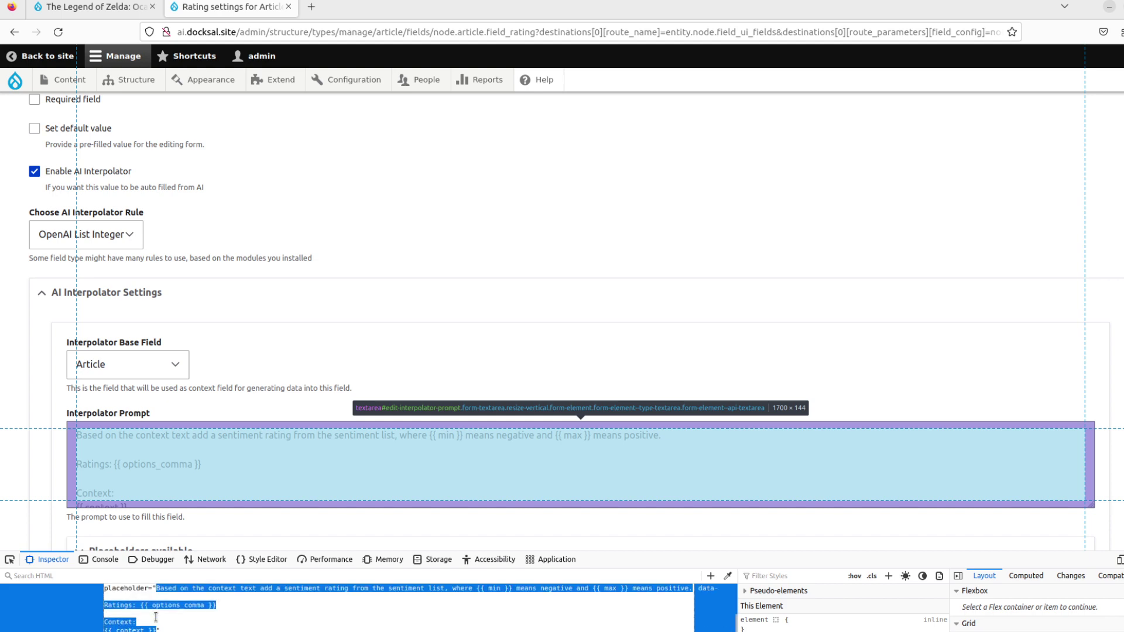
# - Paste the copied prompt into Interpolator Prompt and close the developer tools
pyautogui.click(151, 480)
pyautogui.hotkey('ctrl', 'v')
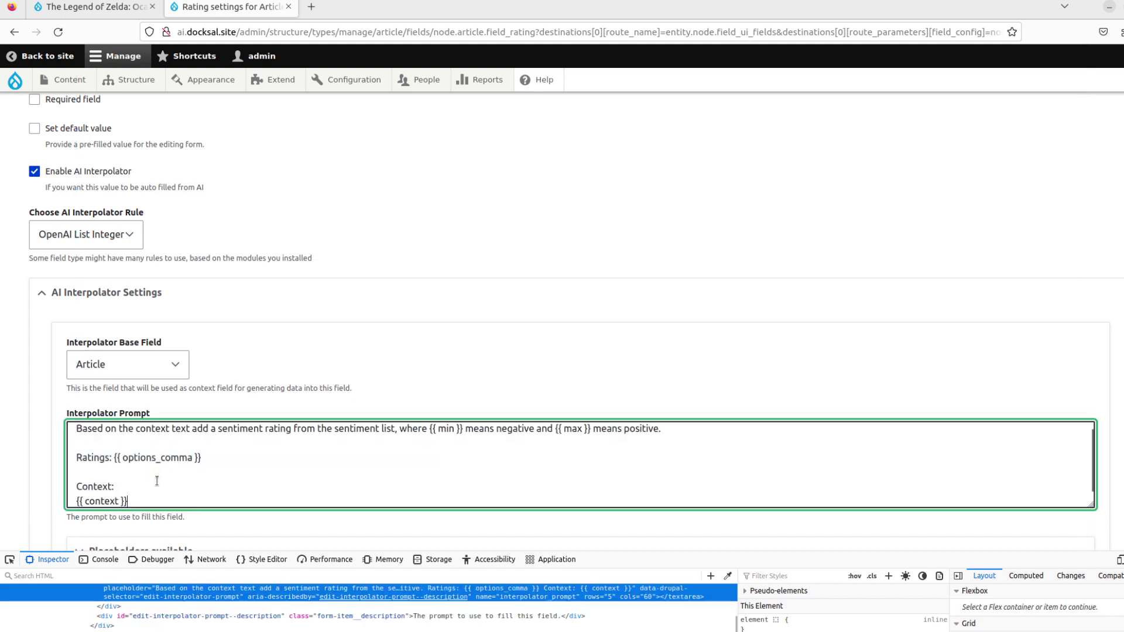
pyautogui.press('F12')
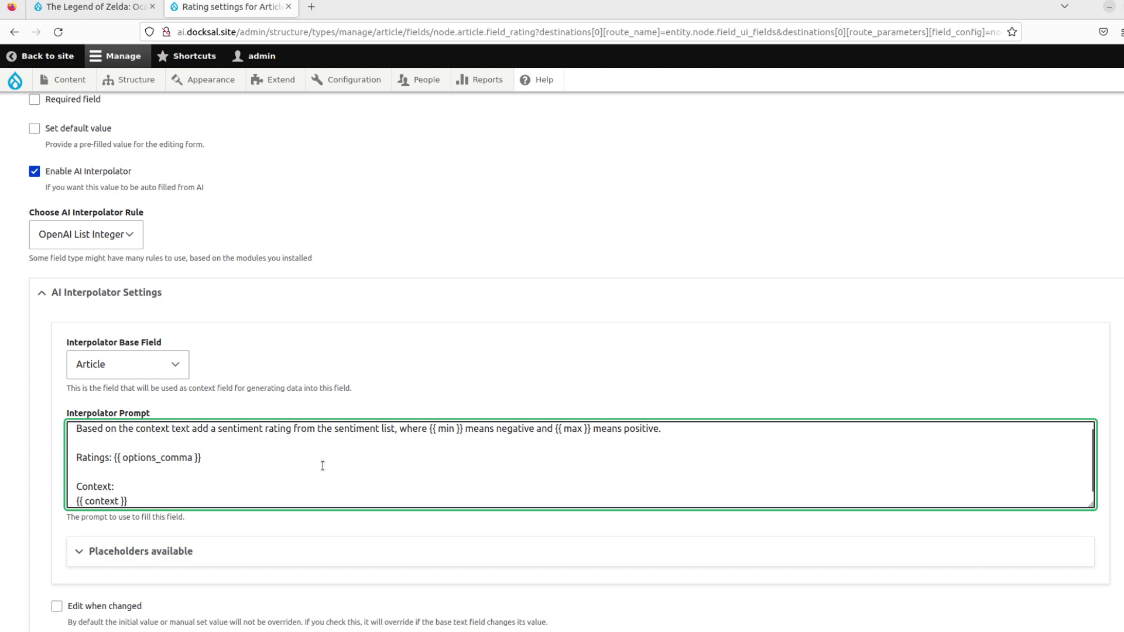
# - Expand the 'Placeholders available' list and the Advanced Settings section showing Interpolator Weight
pyautogui.click(208, 546)
pyautogui.scroll(-2, 249, 587)
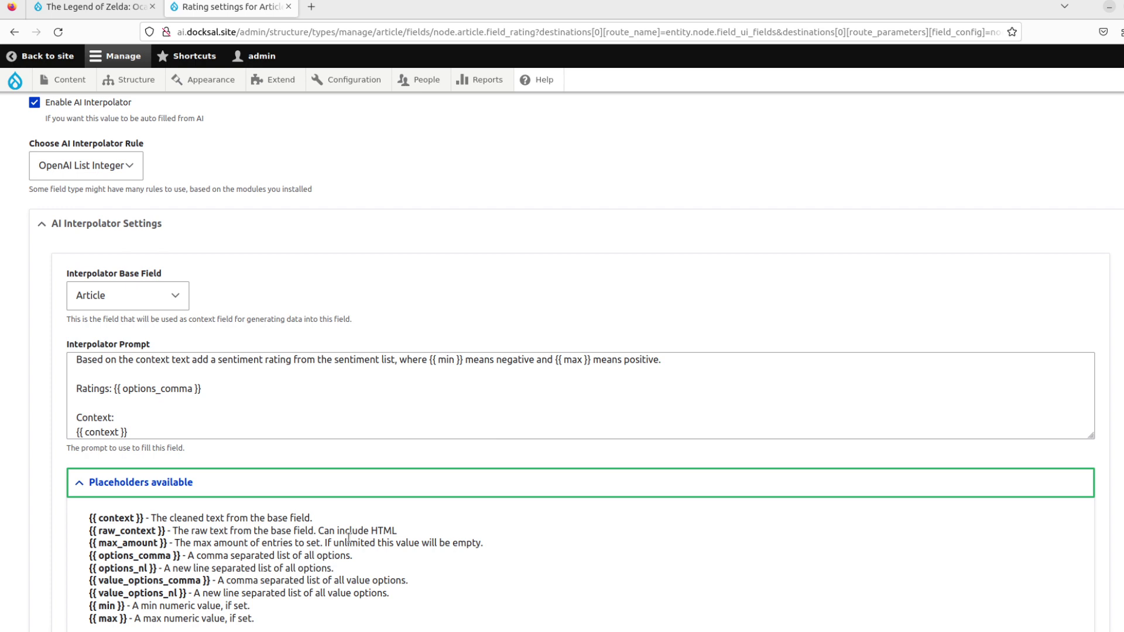
pyautogui.scroll(-2, 349, 538)
pyautogui.scroll(6, 349, 537)
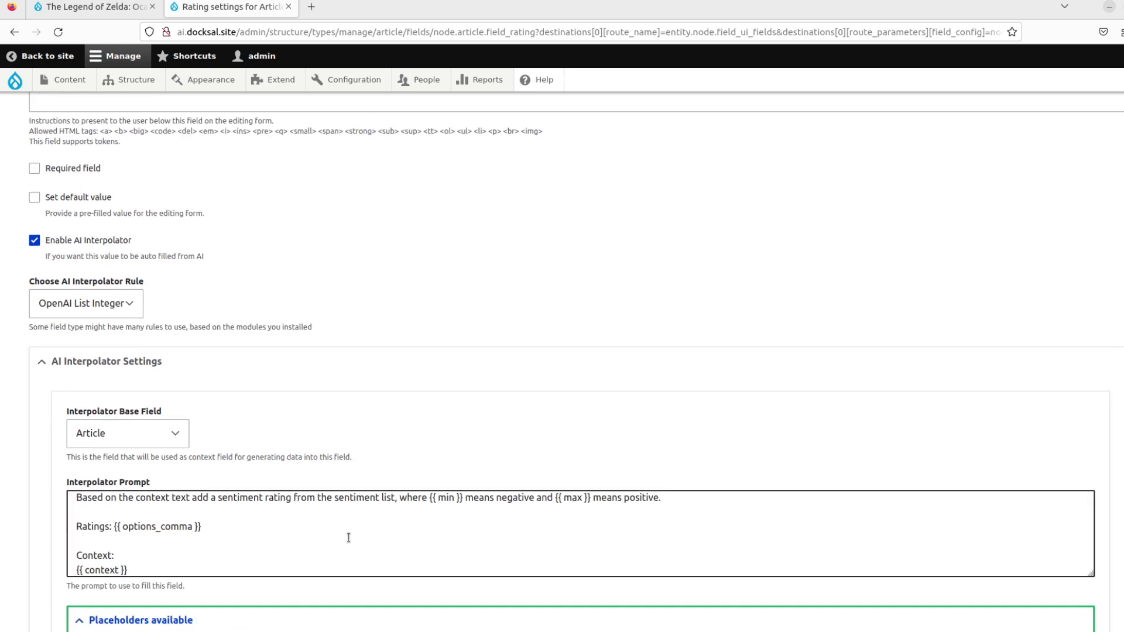
pyautogui.scroll(6, 349, 537)
pyautogui.scroll(-10, 349, 538)
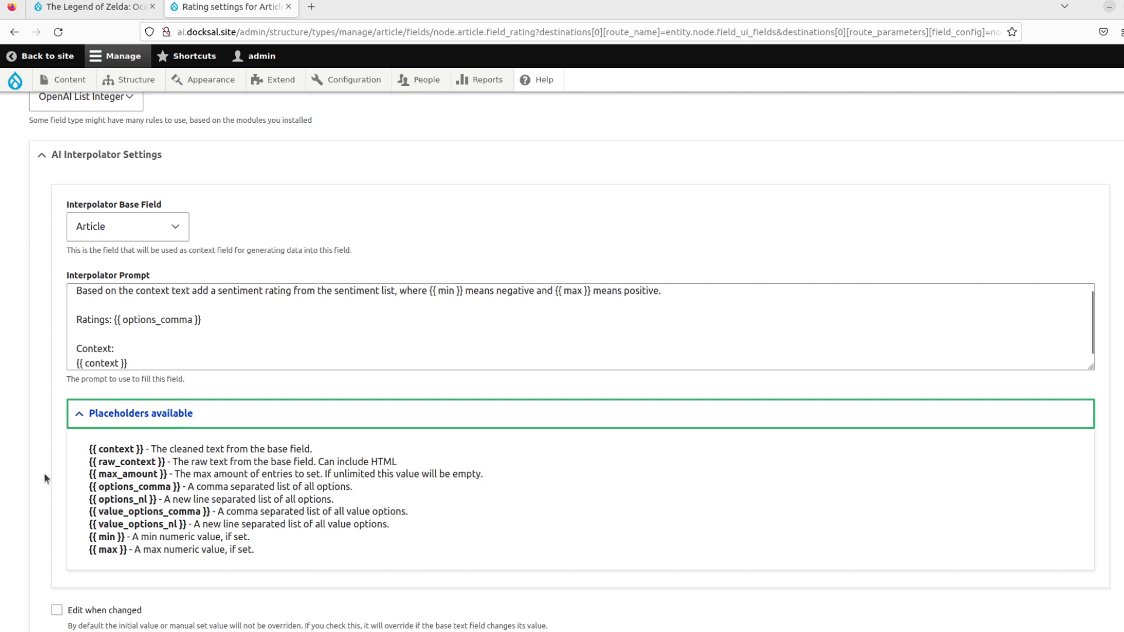
pyautogui.scroll(-2, 46, 478)
pyautogui.click(88, 592)
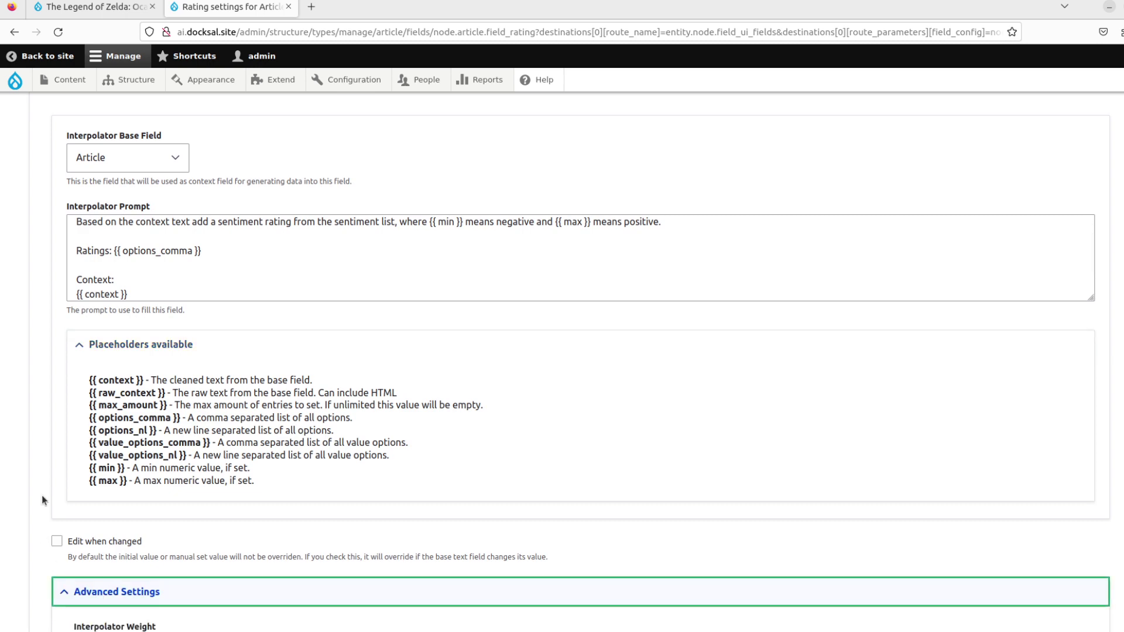
pyautogui.scroll(-10, 40, 496)
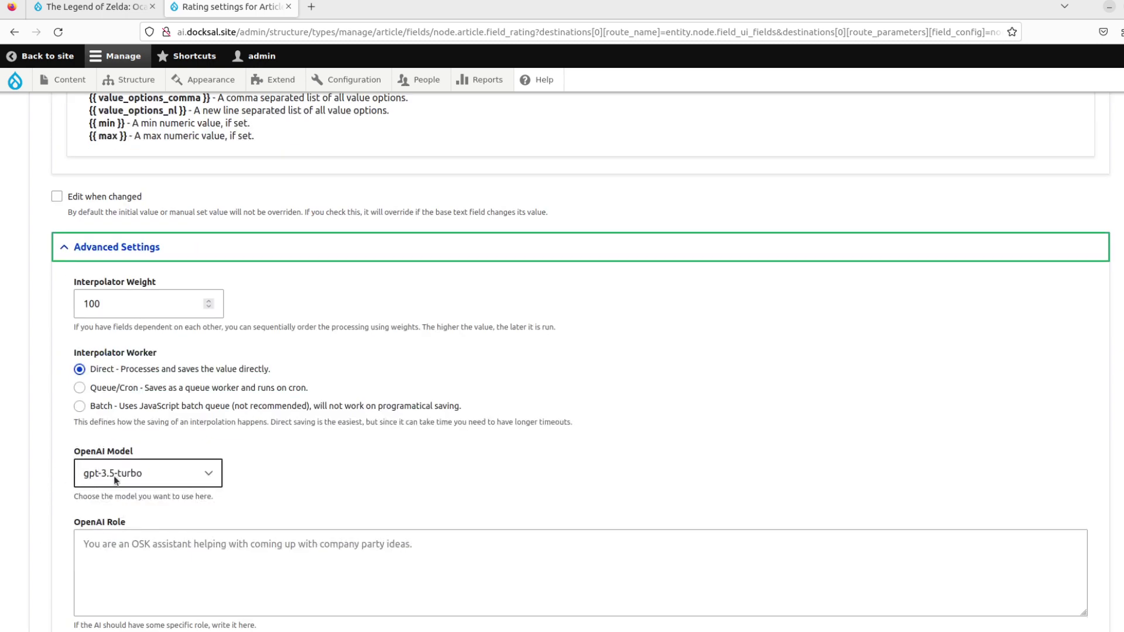
# - Enter 'You are a game reviewer' as the OpenAI Role and save the Rating settings
pyautogui.click(147, 558)
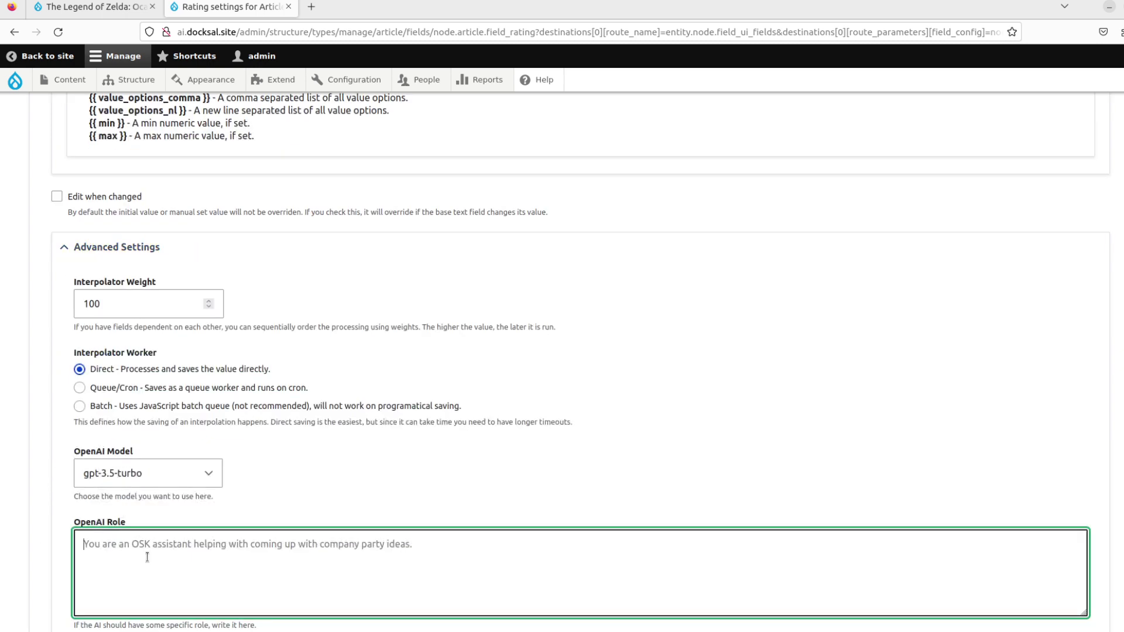
pyautogui.write('You are ')
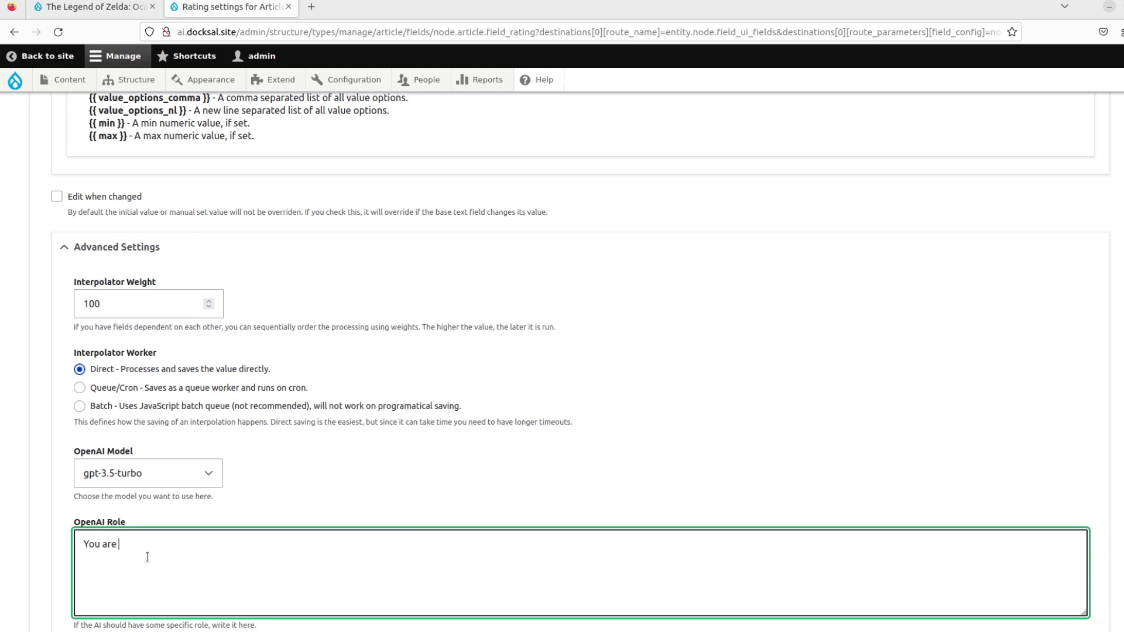
pyautogui.write('a game reviewer, revie')
pyautogui.press('BackSpace')
pyautogui.press('BackSpace')
pyautogui.press('BackSpace')
pyautogui.press('BackSpace')
pyautogui.press('BackSpace')
pyautogui.press('BackSpace')
pyautogui.press('BackSpace')
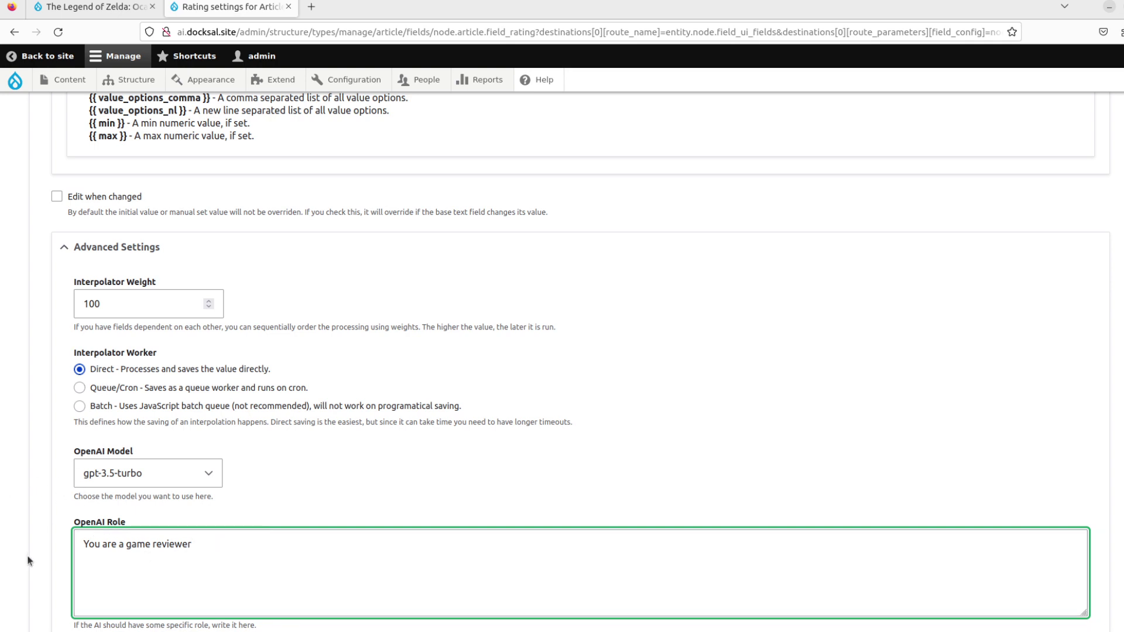
pyautogui.scroll(-3, 27, 560)
pyautogui.click(64, 619)
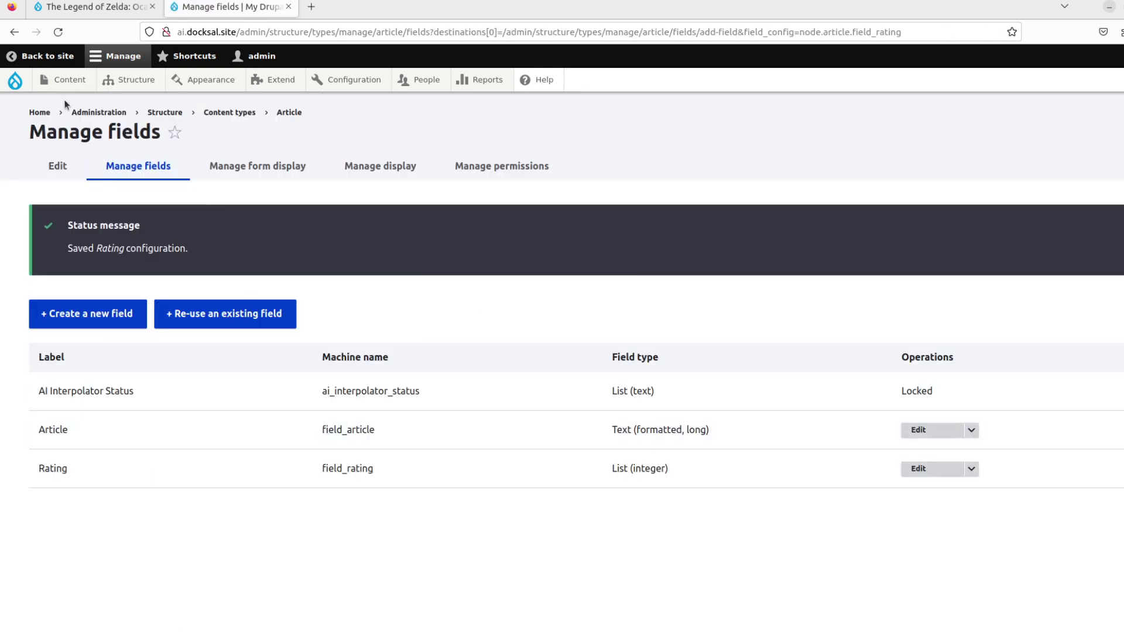
# - Edit the Gollum article from the Content list and save it with Rating at '- None -'
pyautogui.click(68, 80)
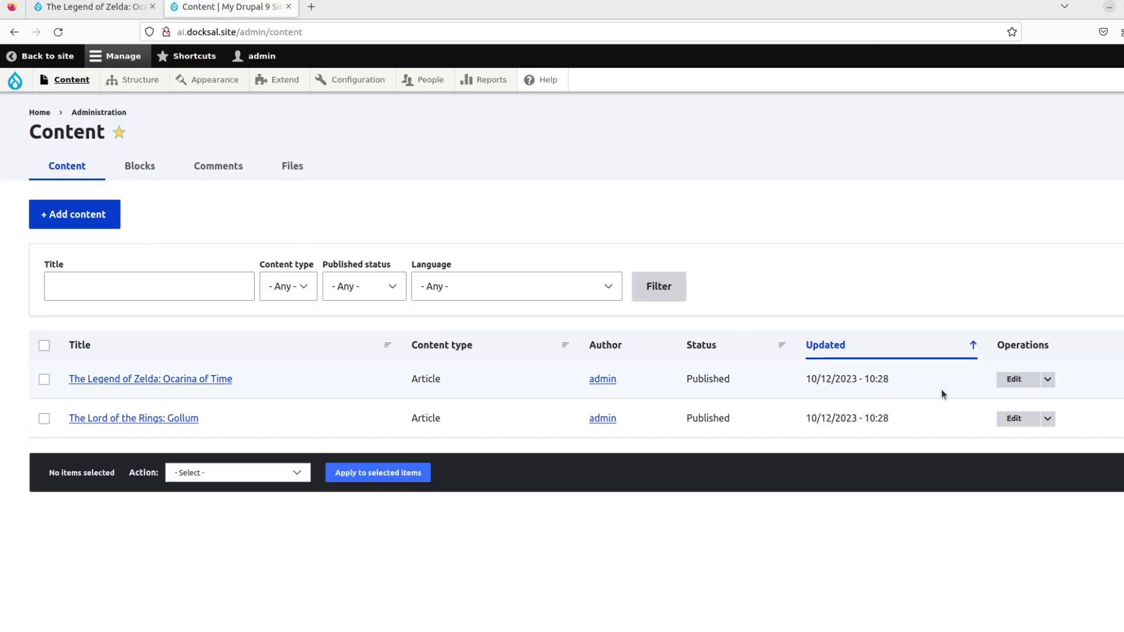
pyautogui.click(1015, 419)
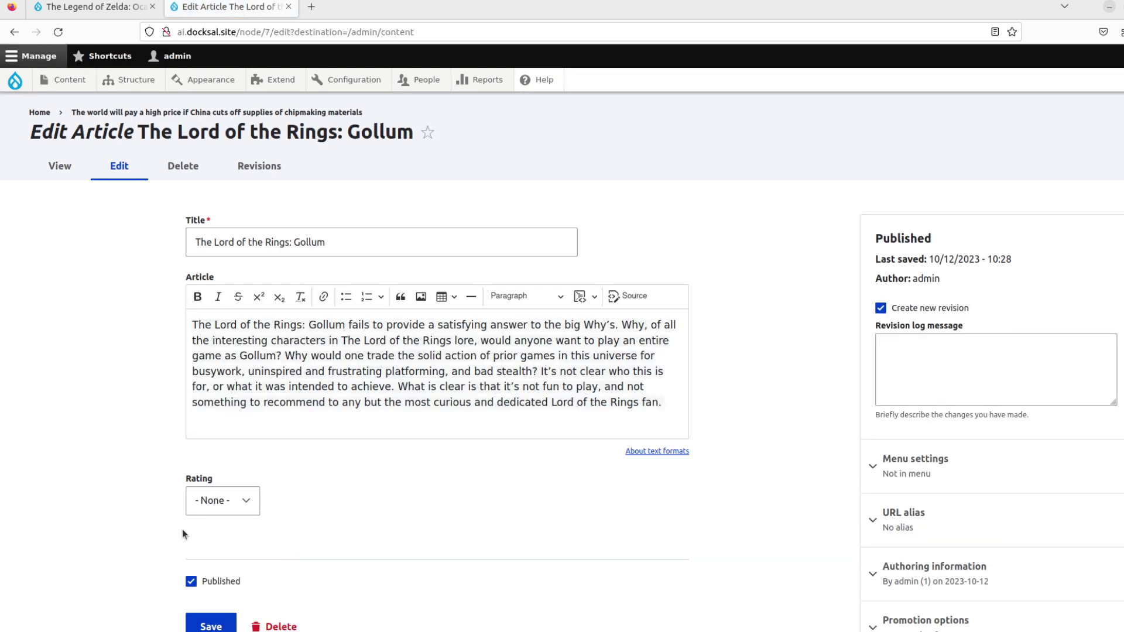
pyautogui.click(237, 504)
pyautogui.click(236, 504)
pyautogui.click(245, 507)
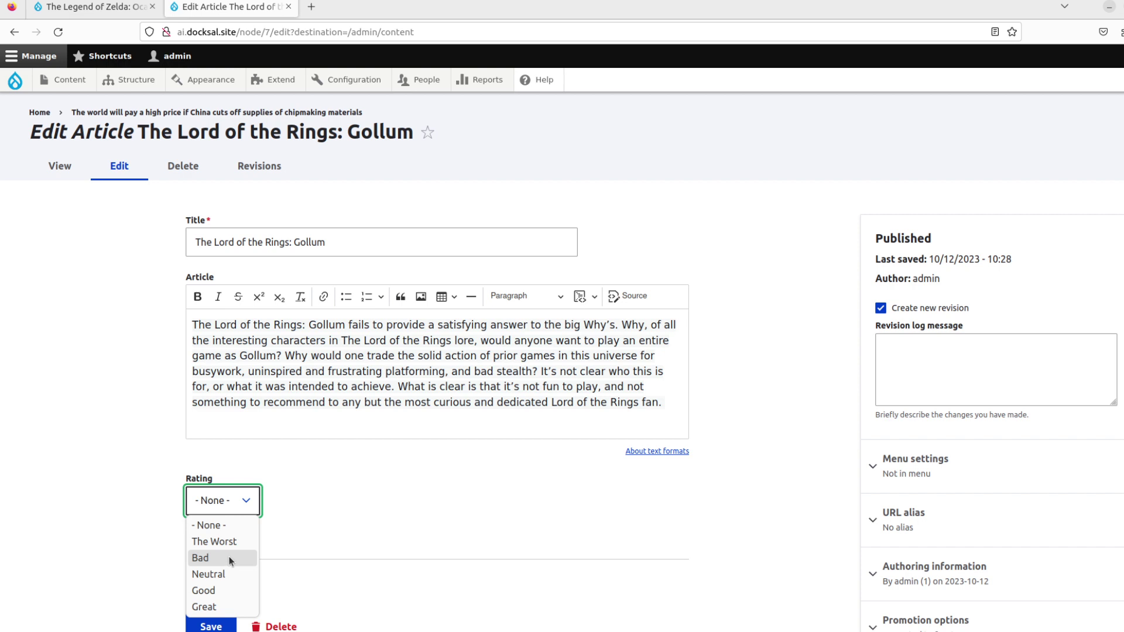
pyautogui.click(143, 480)
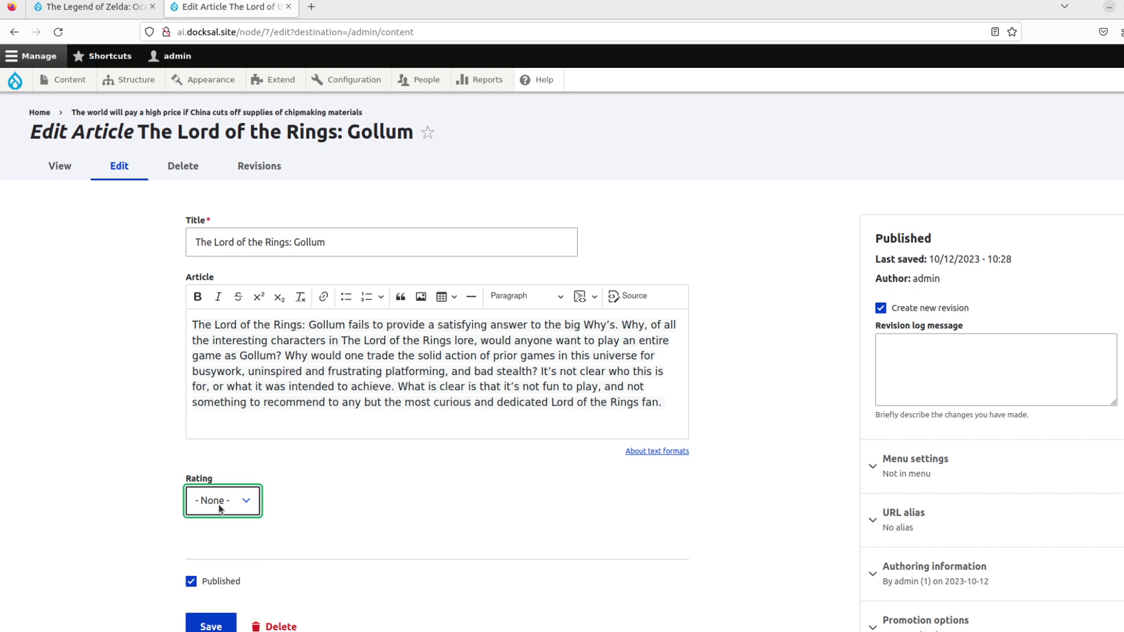
pyautogui.click(211, 623)
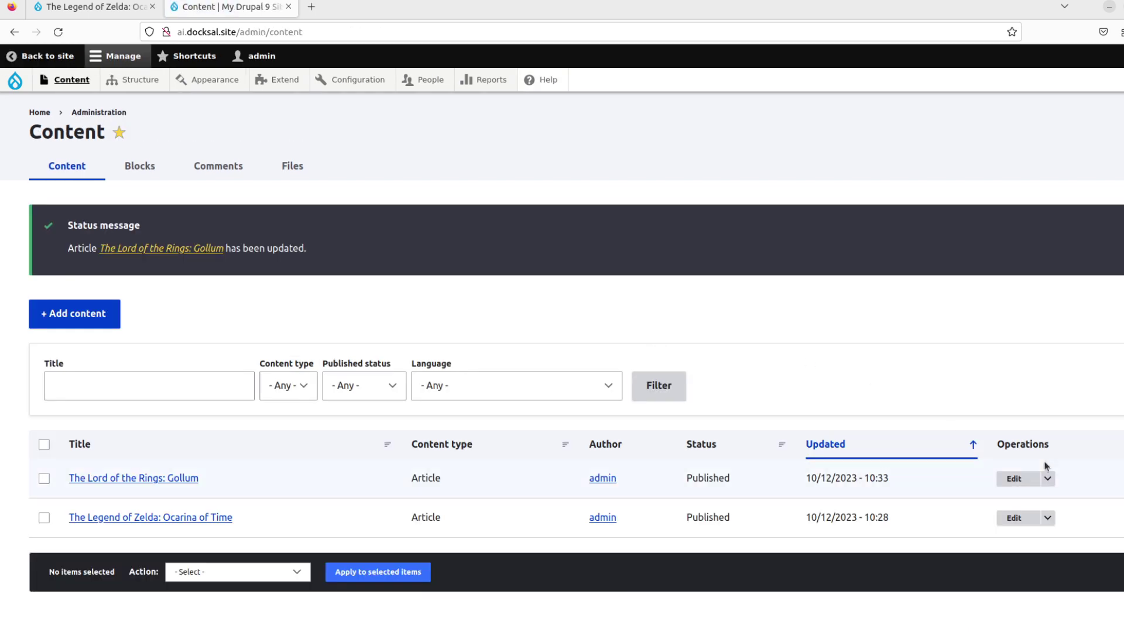
# - Reopen the Gollum article's edit form and confirm its Rating is Bad
pyautogui.click(1018, 479)
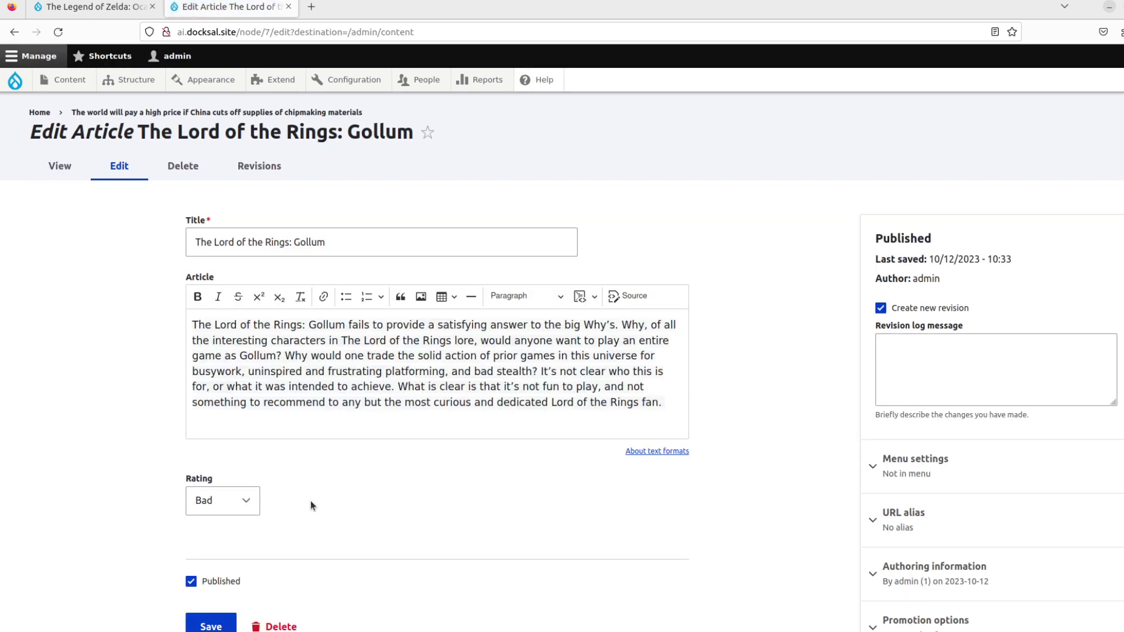
pyautogui.click(252, 501)
pyautogui.click(251, 501)
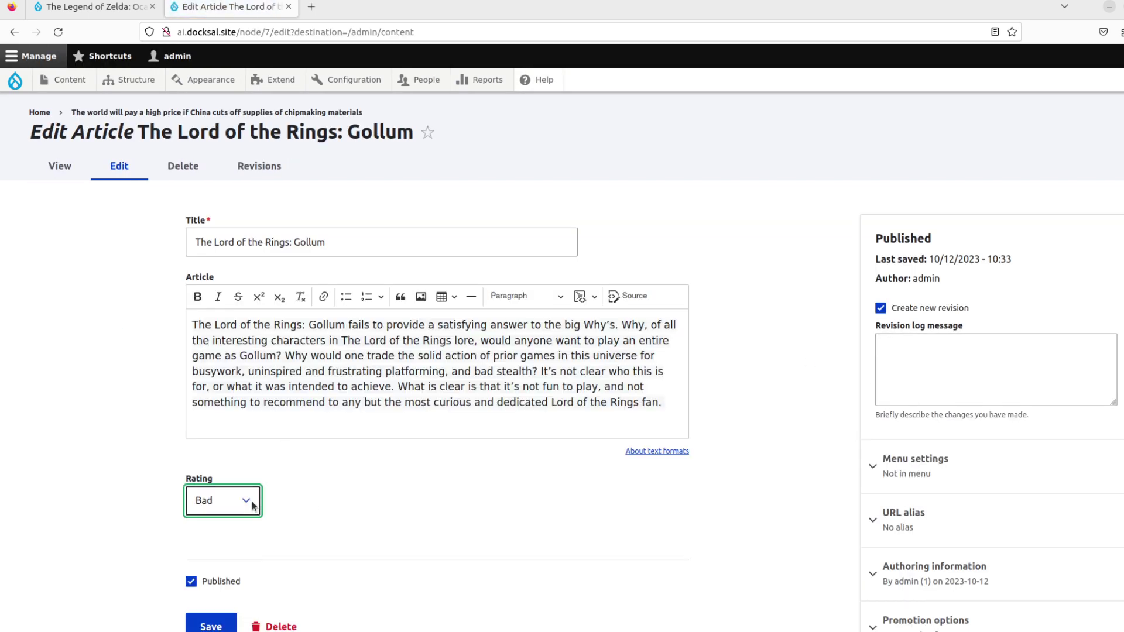
# - Switch to the browser tab with The Legend of Zelda: Ocarina of Time article
pyautogui.moveTo(339, 391); pyautogui.dragTo(358, 345)
pyautogui.click(359, 345)
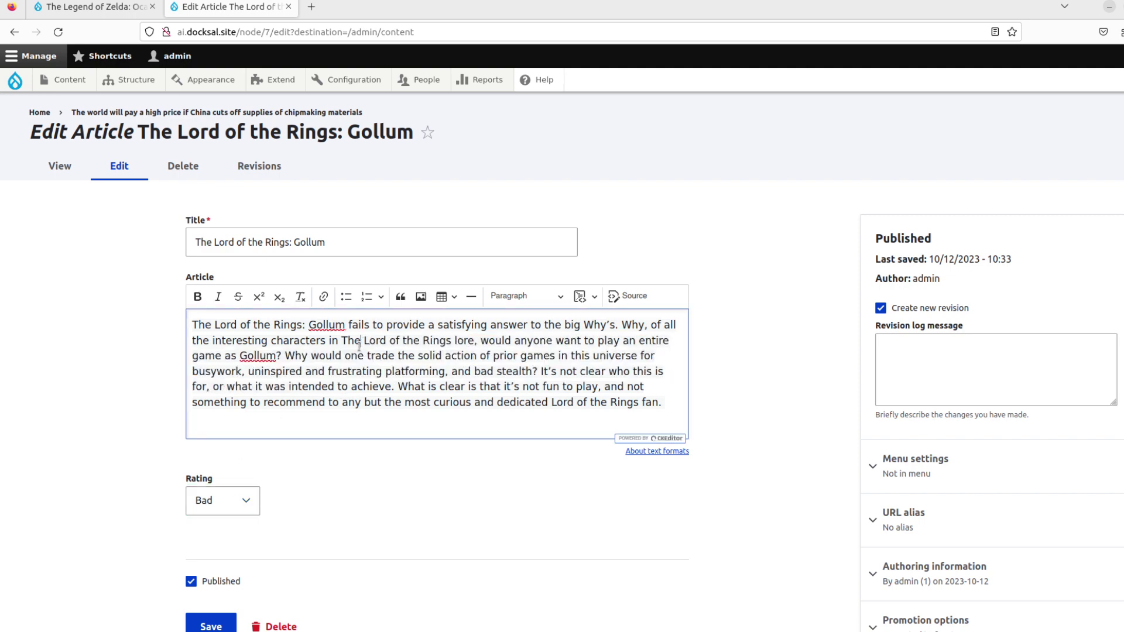
pyautogui.click(131, 317)
pyautogui.hotkey('ctrl', 'pageup')
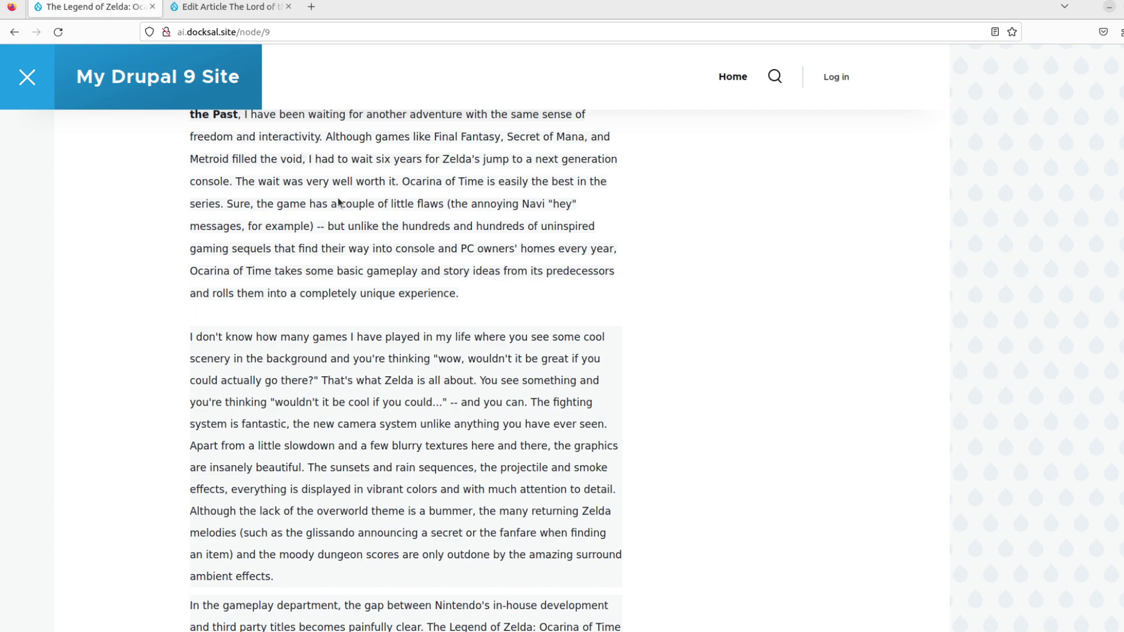
# - Reload the Zelda article and re-save it with Rating left at None
pyautogui.scroll(5, 339, 202)
pyautogui.press('F5')
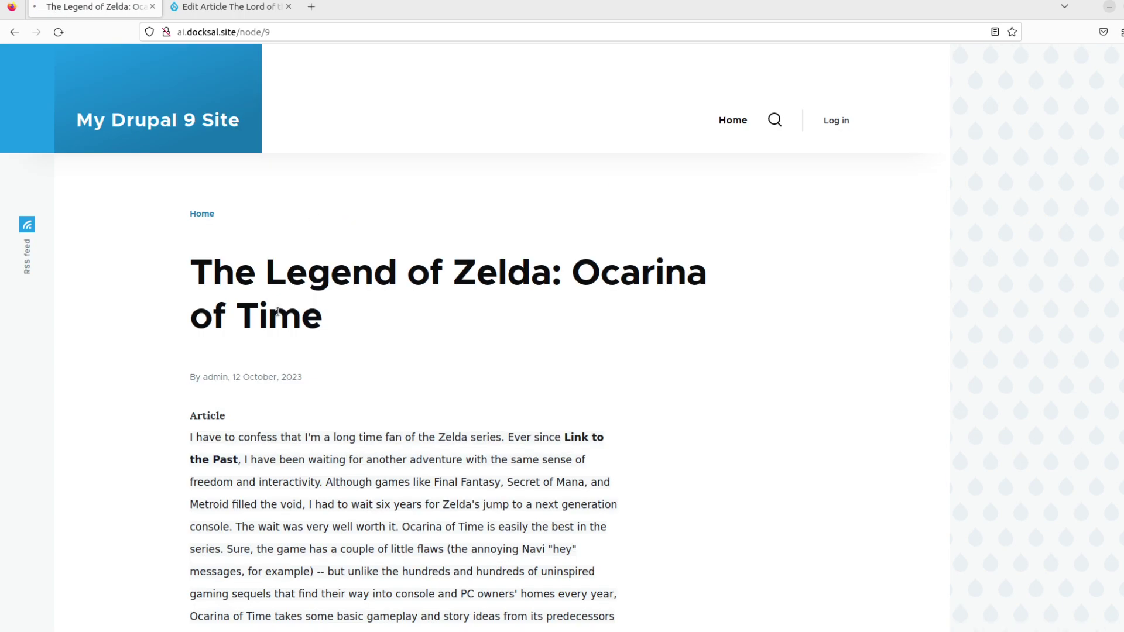
pyautogui.click(272, 280)
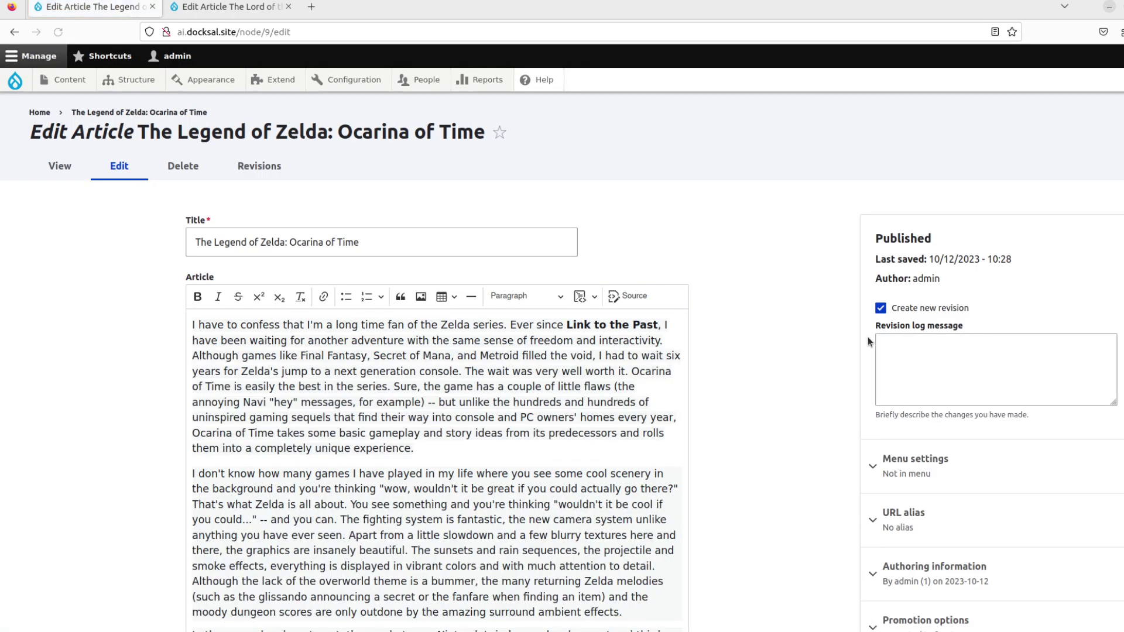
pyautogui.scroll(-5, 867, 336)
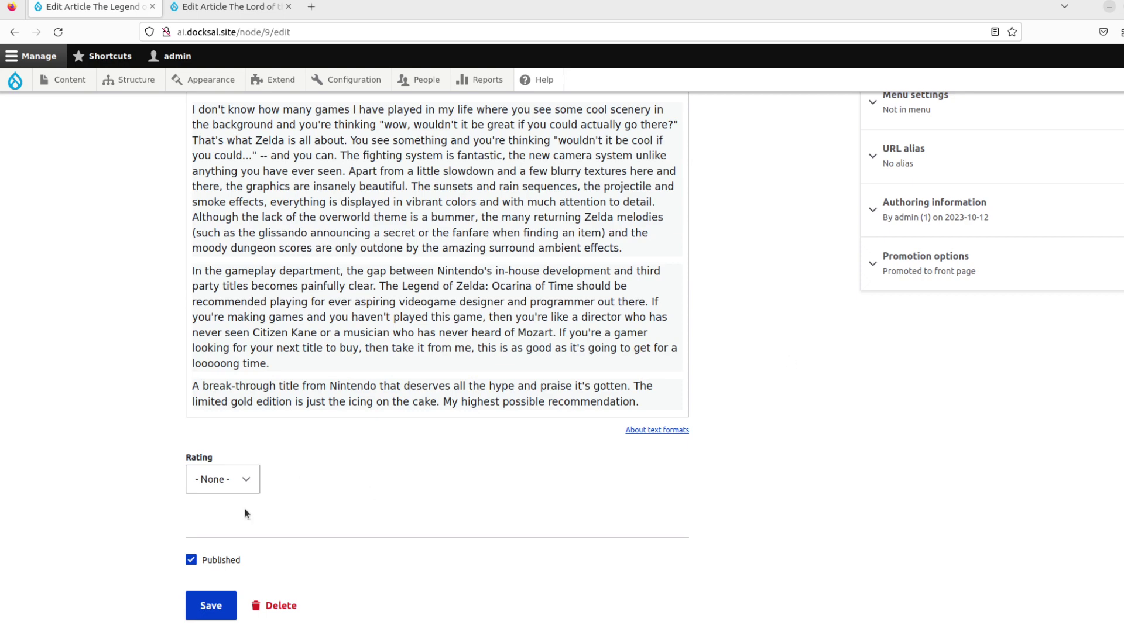
pyautogui.click(202, 603)
# - Reopen the Zelda article's edit form and confirm its Rating now reads Great
pyautogui.click(276, 323)
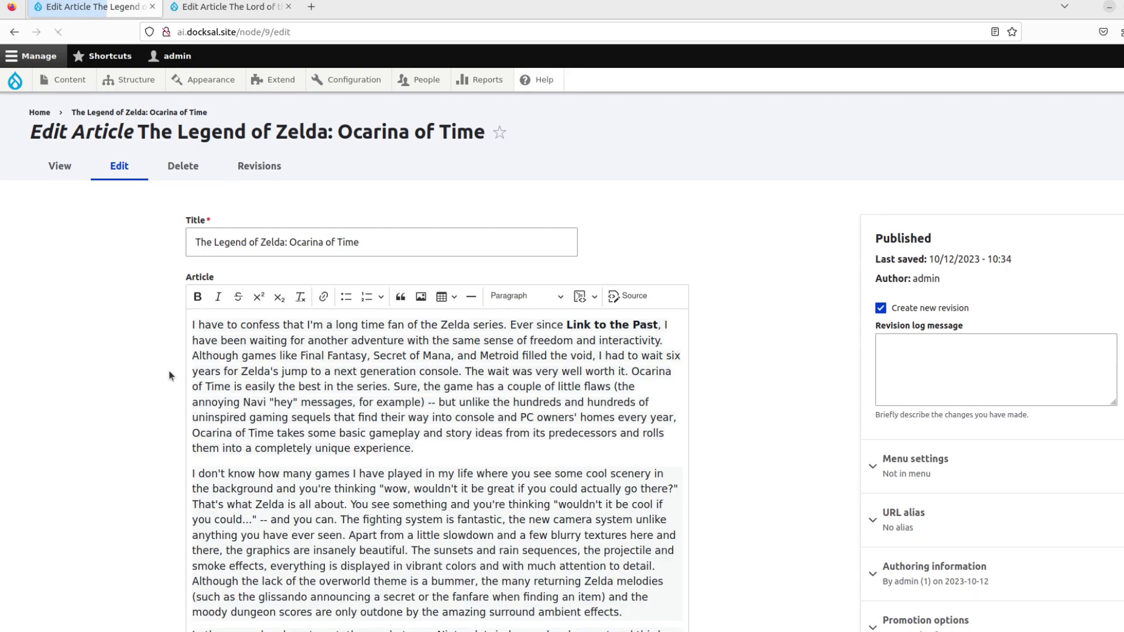
pyautogui.scroll(-5, 157, 422)
pyautogui.click(232, 479)
pyautogui.click(232, 480)
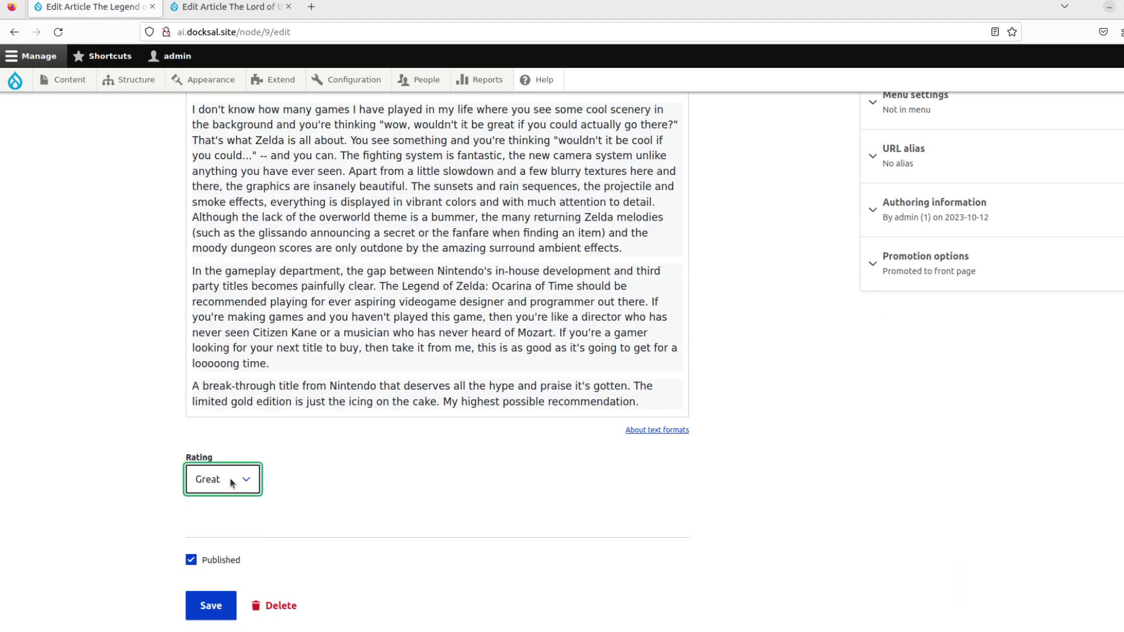